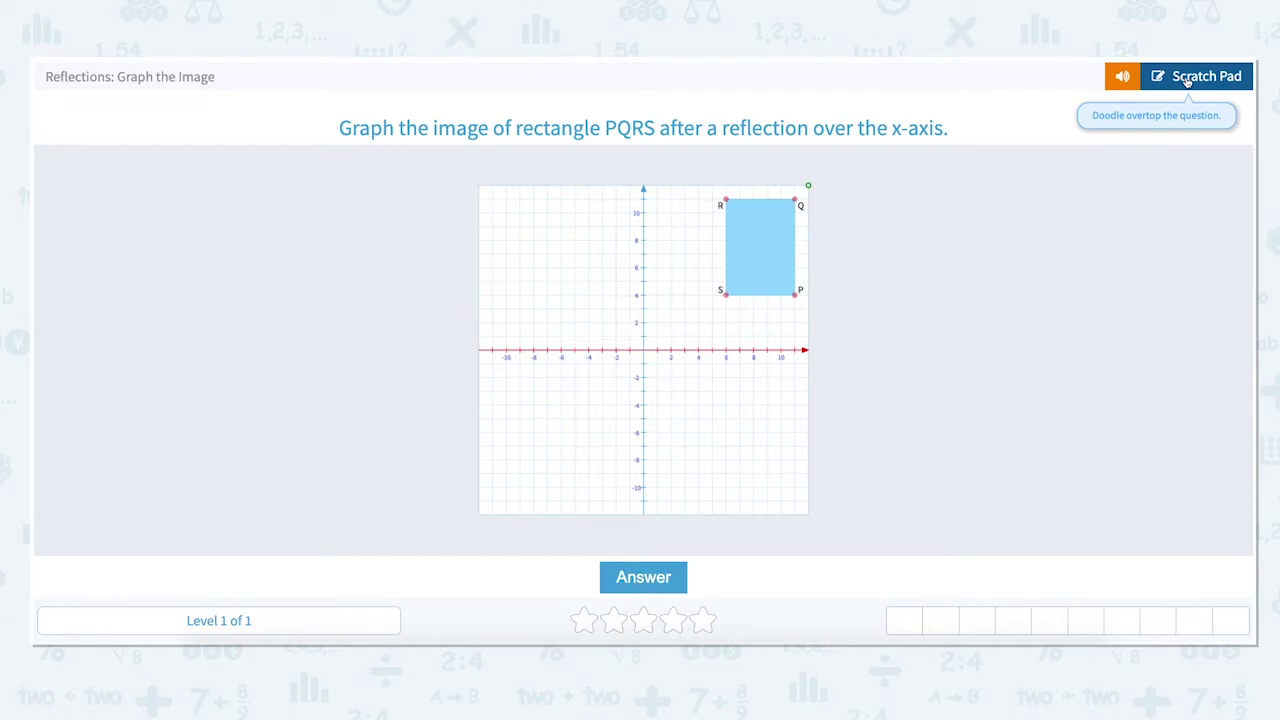
Step: On the scratch pad, label the axes x and y and sketch a curved arrow from rectangle PQRS down across the x-axis
{"action": "left_click", "coordinate": [1187, 81]}
{"action": "left_click_drag", "start_coordinate": [820, 340], "coordinate": [826, 352]}
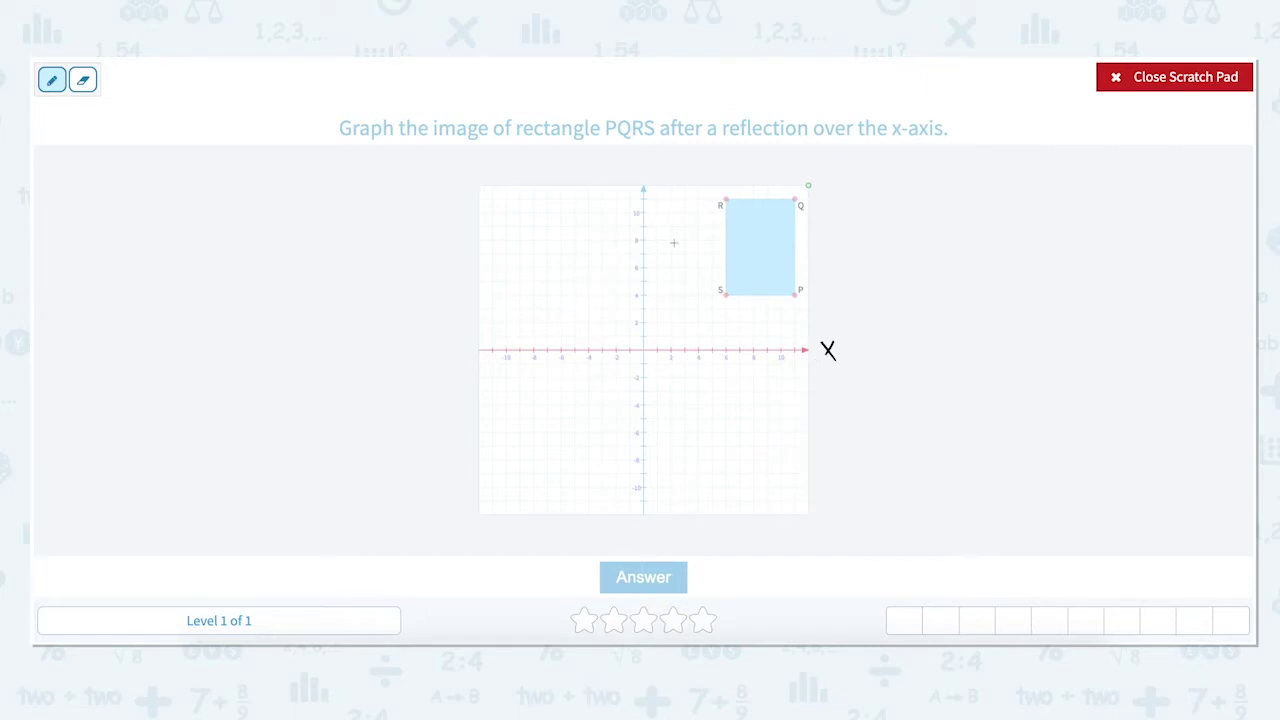
{"action": "left_click_drag", "start_coordinate": [633, 160], "coordinate": [632, 181]}
{"action": "mouse_move", "coordinate": [819, 247]}
{"action": "left_mouse_down"}
{"action": "mouse_move", "coordinate": [890, 316]}
{"action": "mouse_move", "coordinate": [868, 400]}
{"action": "mouse_move", "coordinate": [828, 431]}
{"action": "left_mouse_up"}
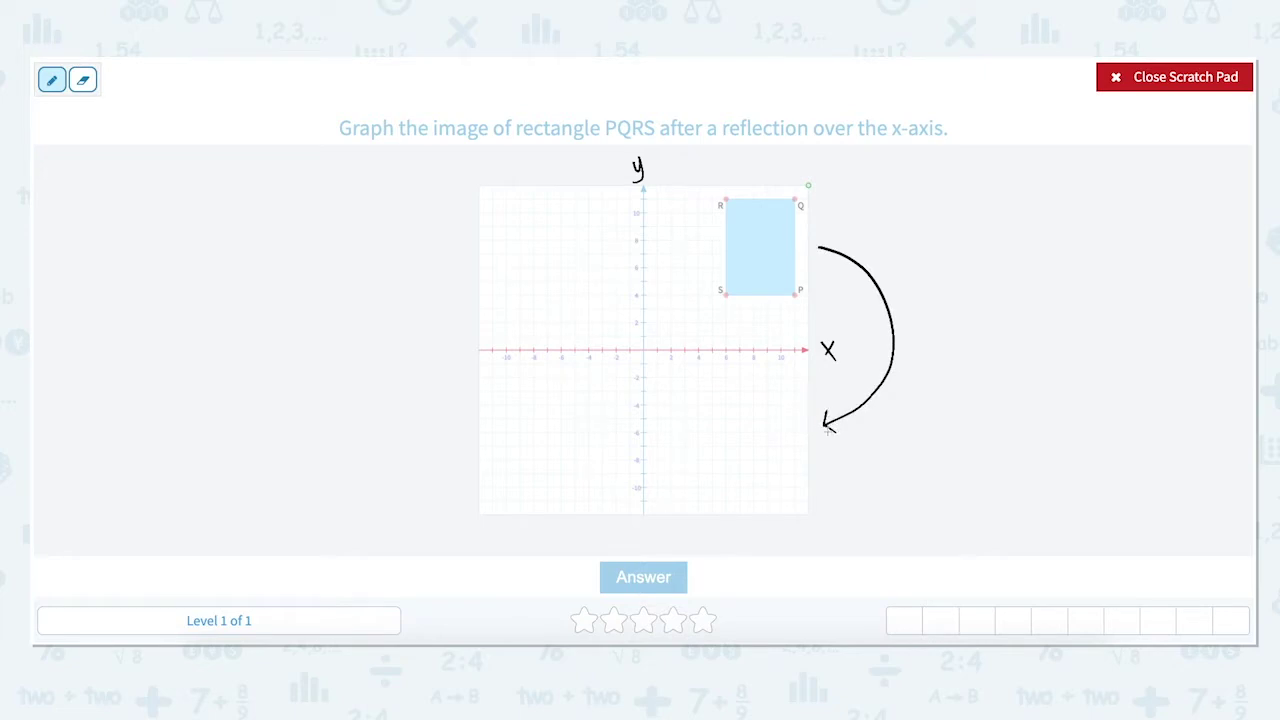
{"action": "left_click", "coordinate": [1190, 78]}
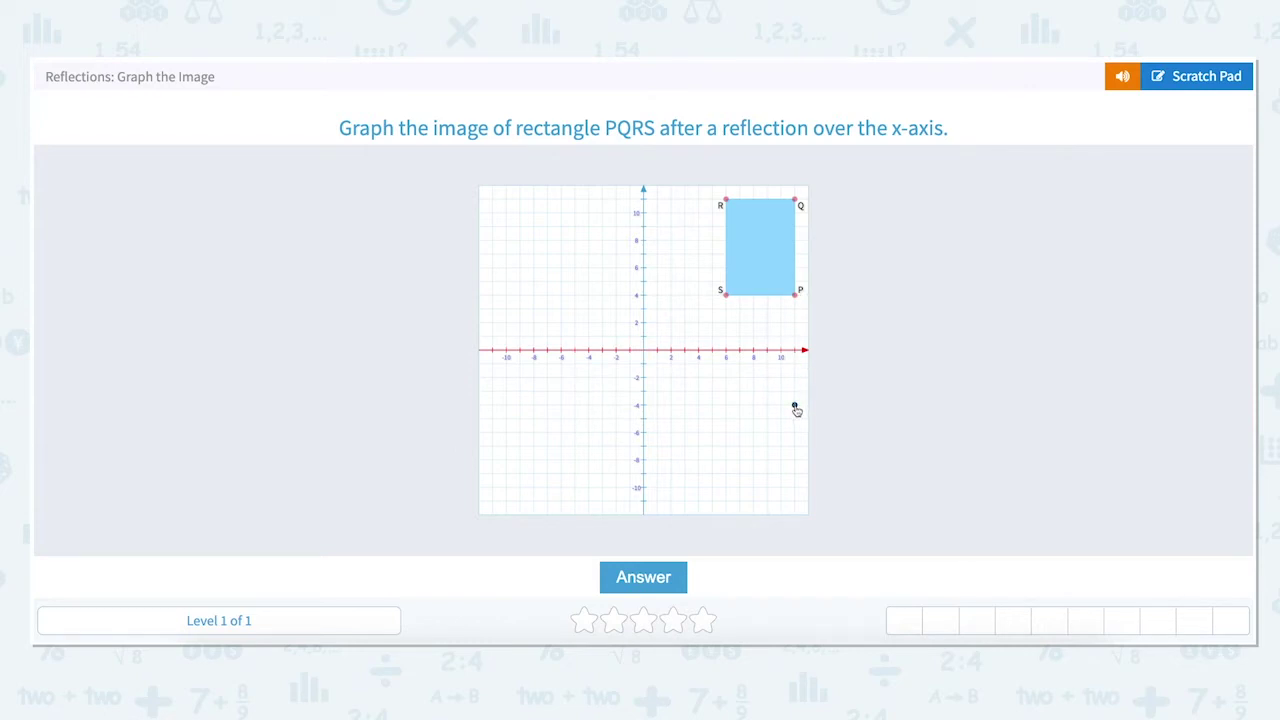
Step: Graph the x-axis reflection of rectangle PQRS with vertices (11, -4), (11, -11), (6, -11) and (6, -4), and submit the answer
{"action": "left_click", "coordinate": [794, 406]}
{"action": "left_click", "coordinate": [795, 502]}
{"action": "left_click", "coordinate": [726, 502]}
{"action": "left_click", "coordinate": [726, 406]}
{"action": "left_click", "coordinate": [664, 580]}
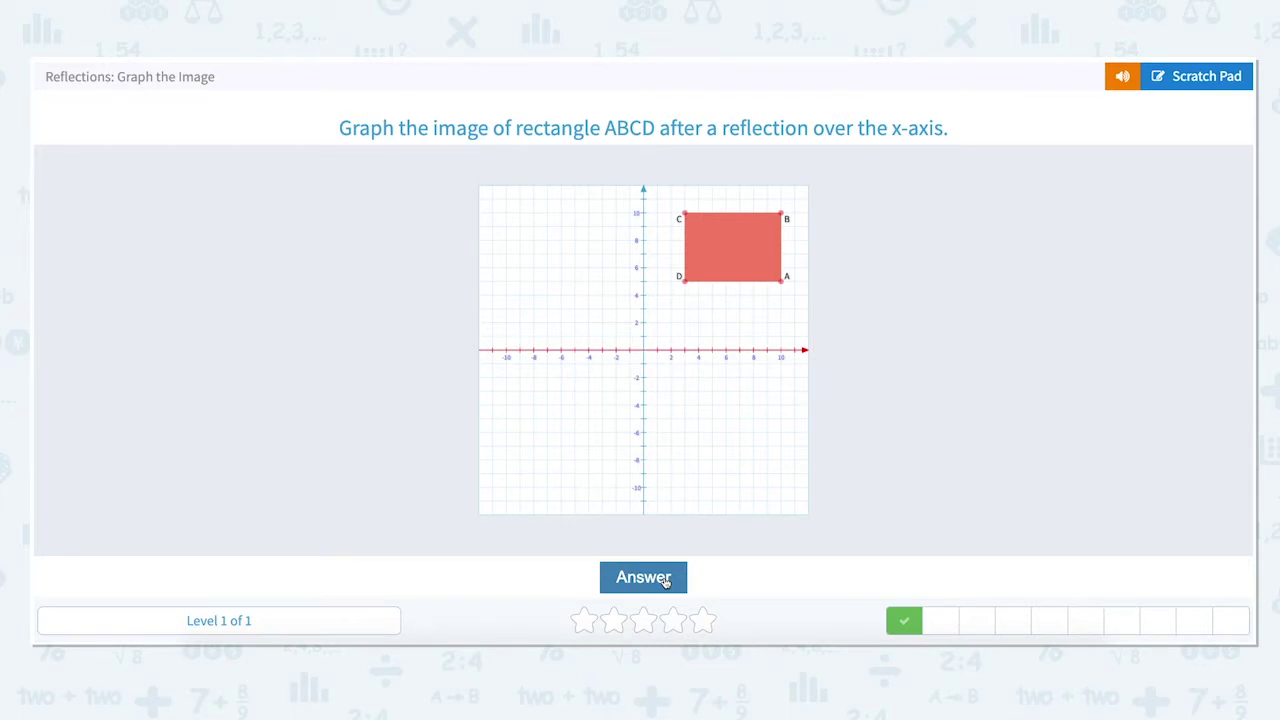
Step: On the scratch pad, label the axes x and y and sketch a curved arrow from rectangle ABCD down across the x-axis
{"action": "left_click", "coordinate": [1210, 77]}
{"action": "mouse_move", "coordinate": [815, 346]}
{"action": "left_mouse_down"}
{"action": "mouse_move", "coordinate": [829, 366]}
{"action": "mouse_move", "coordinate": [815, 365]}
{"action": "left_mouse_up"}
{"action": "mouse_move", "coordinate": [633, 160]}
{"action": "left_mouse_down"}
{"action": "mouse_move", "coordinate": [645, 169]}
{"action": "mouse_move", "coordinate": [650, 155]}
{"action": "mouse_move", "coordinate": [636, 182]}
{"action": "left_mouse_up"}
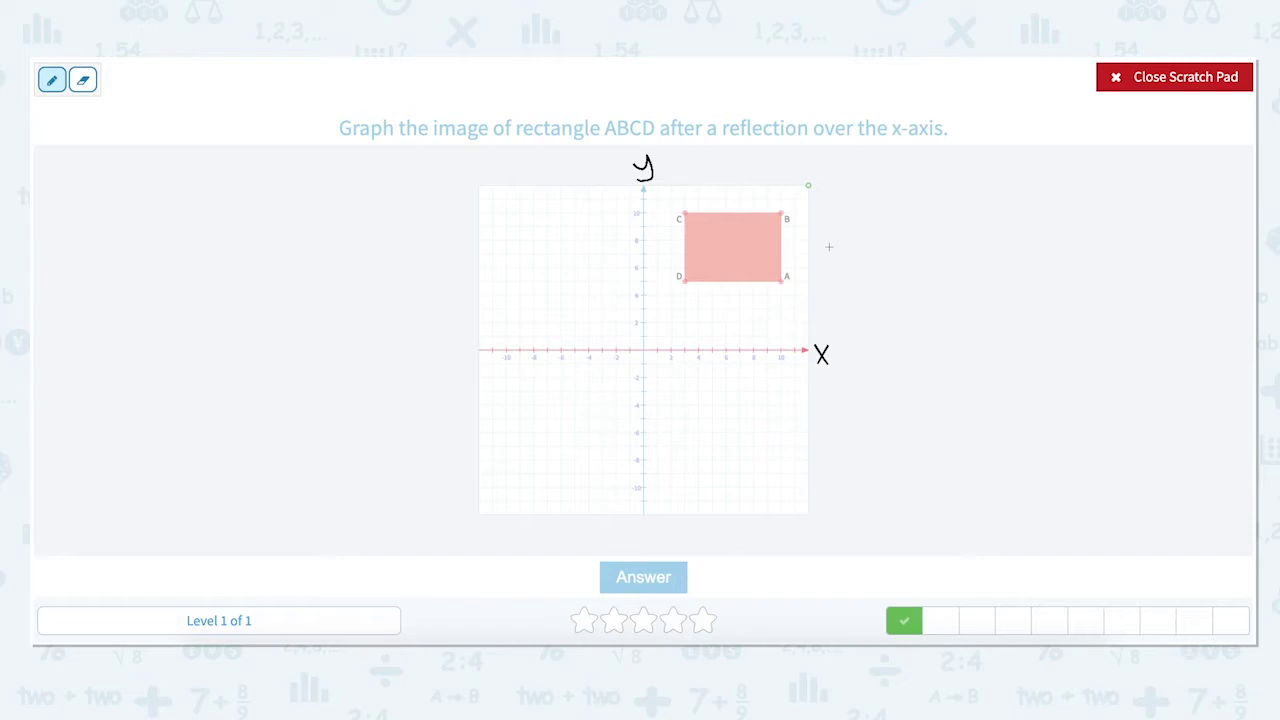
{"action": "mouse_move", "coordinate": [825, 244]}
{"action": "left_mouse_down"}
{"action": "mouse_move", "coordinate": [866, 288]}
{"action": "mouse_move", "coordinate": [880, 388]}
{"action": "mouse_move", "coordinate": [830, 432]}
{"action": "mouse_move", "coordinate": [839, 455]}
{"action": "left_mouse_up"}
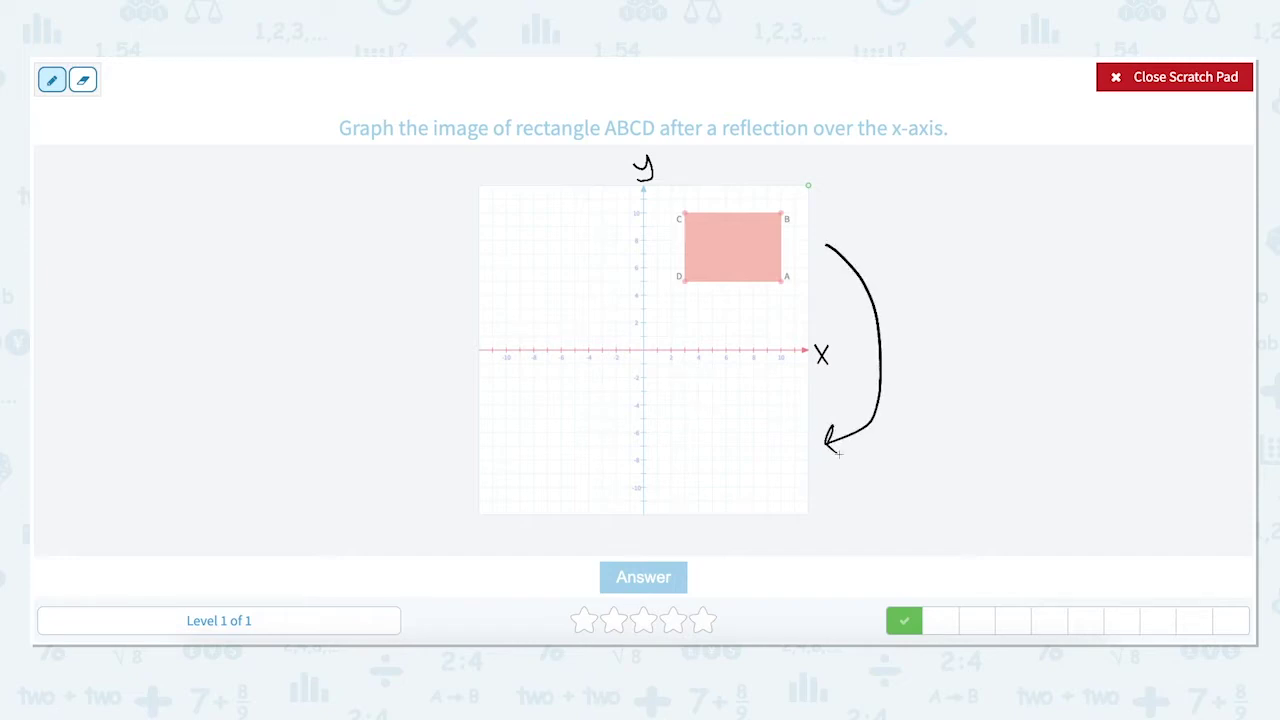
{"action": "left_click", "coordinate": [1182, 80]}
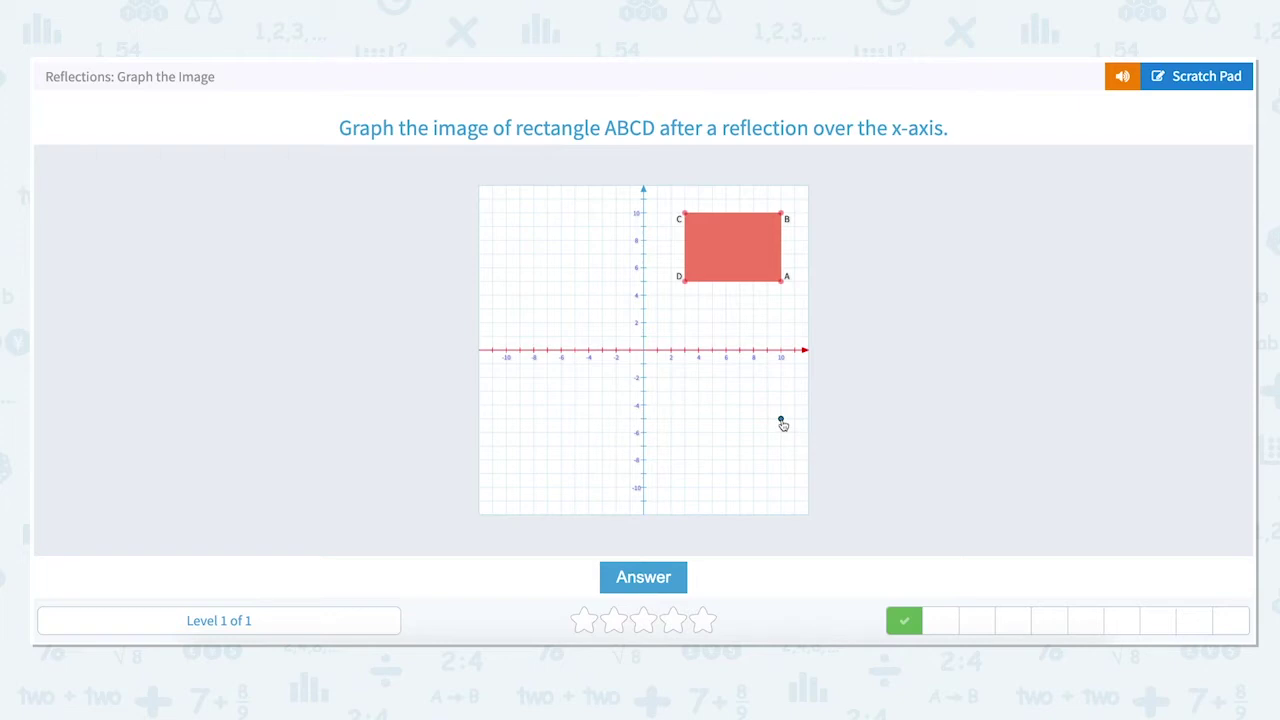
Step: Graph the x-axis reflection of rectangle ABCD with vertices (10, -5), (10, -10), (3, -10) and (3, -5), and submit the answer
{"action": "left_click", "coordinate": [781, 420]}
{"action": "left_click", "coordinate": [781, 489]}
{"action": "left_click", "coordinate": [686, 490]}
{"action": "left_click", "coordinate": [685, 420]}
{"action": "left_click", "coordinate": [646, 583]}
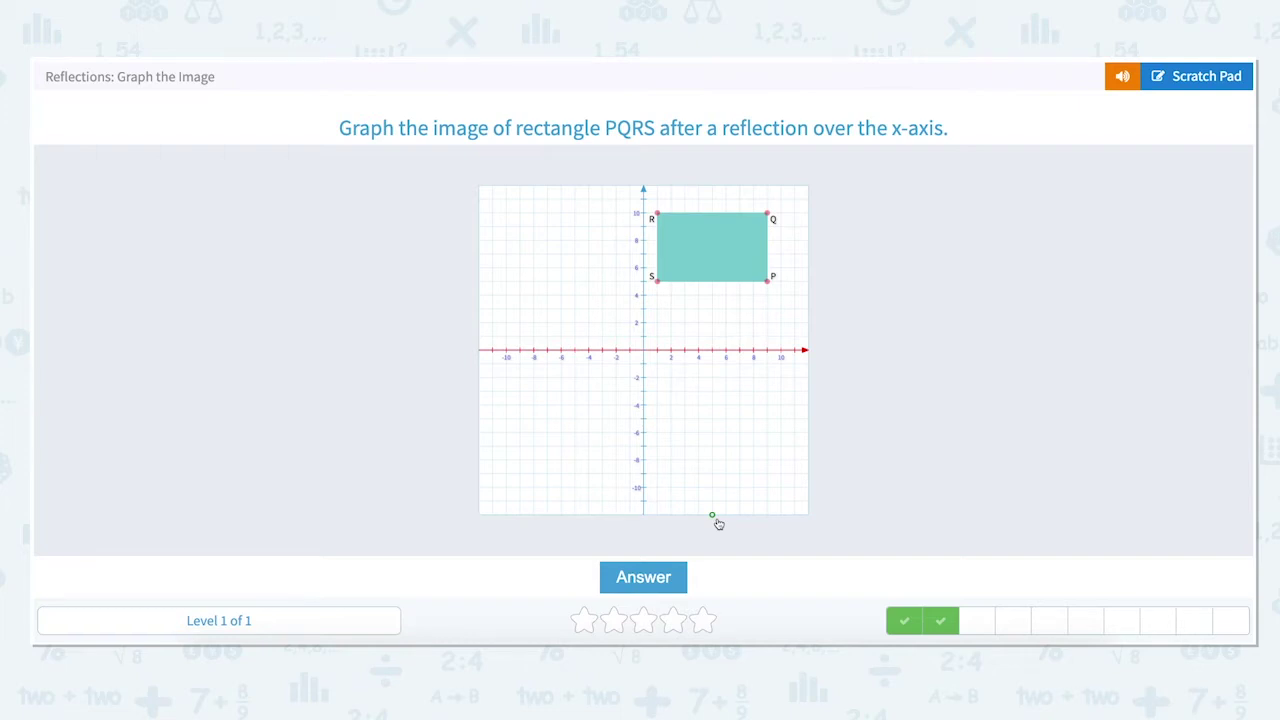
Step: Label the x- and y-axes on the scratch pad and sketch an arrow showing the teal rectangle PQRS flipping below the x-axis
{"action": "left_click", "coordinate": [1210, 80]}
{"action": "mouse_move", "coordinate": [820, 340]}
{"action": "left_mouse_down"}
{"action": "mouse_move", "coordinate": [831, 356]}
{"action": "mouse_move", "coordinate": [816, 355]}
{"action": "left_mouse_up"}
{"action": "left_click_drag", "start_coordinate": [633, 158], "coordinate": [640, 173]}
{"action": "left_click_drag", "start_coordinate": [648, 154], "coordinate": [633, 183]}
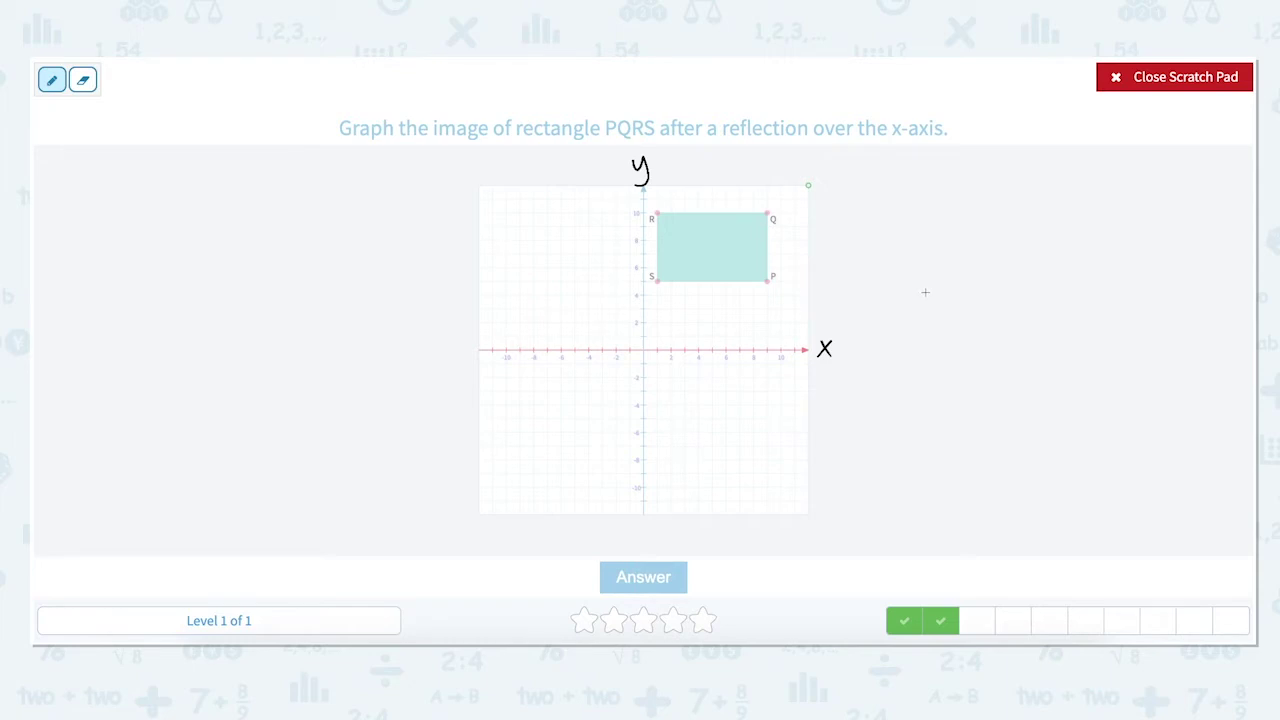
{"action": "mouse_move", "coordinate": [827, 242]}
{"action": "left_mouse_down"}
{"action": "mouse_move", "coordinate": [842, 246]}
{"action": "mouse_move", "coordinate": [884, 328]}
{"action": "mouse_move", "coordinate": [823, 422]}
{"action": "mouse_move", "coordinate": [844, 431]}
{"action": "left_mouse_up"}
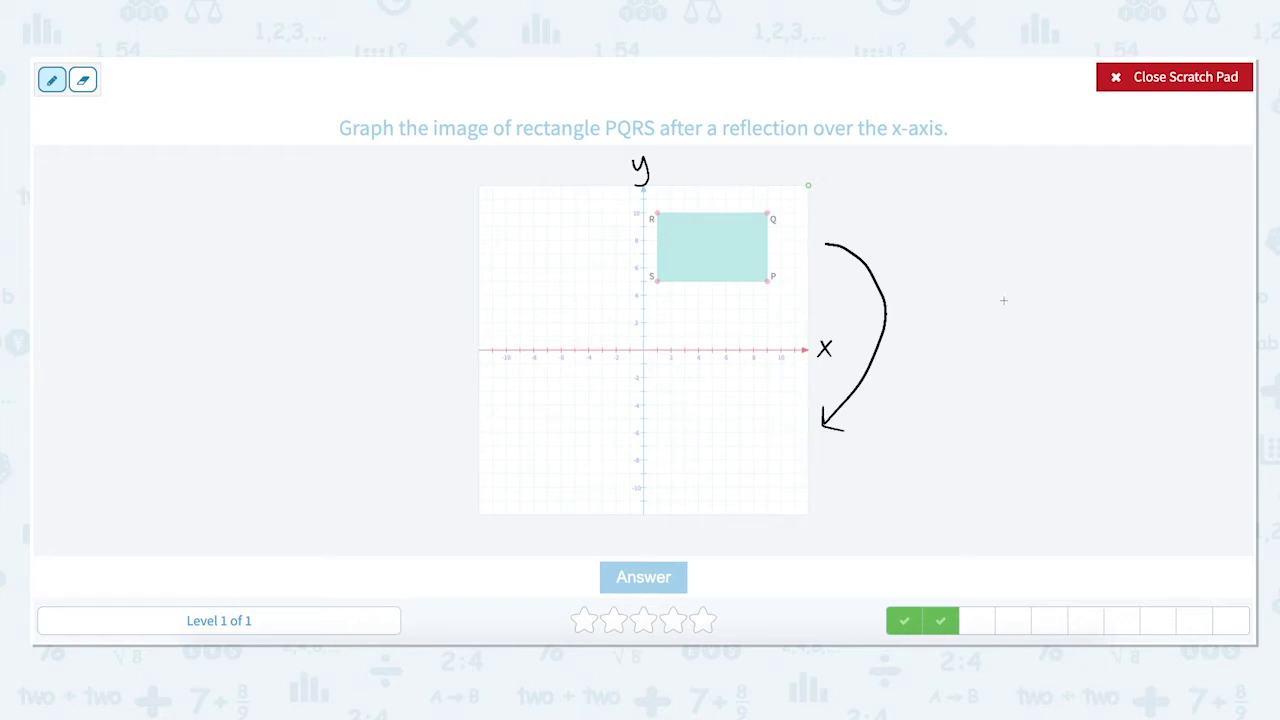
{"action": "left_click", "coordinate": [1175, 77]}
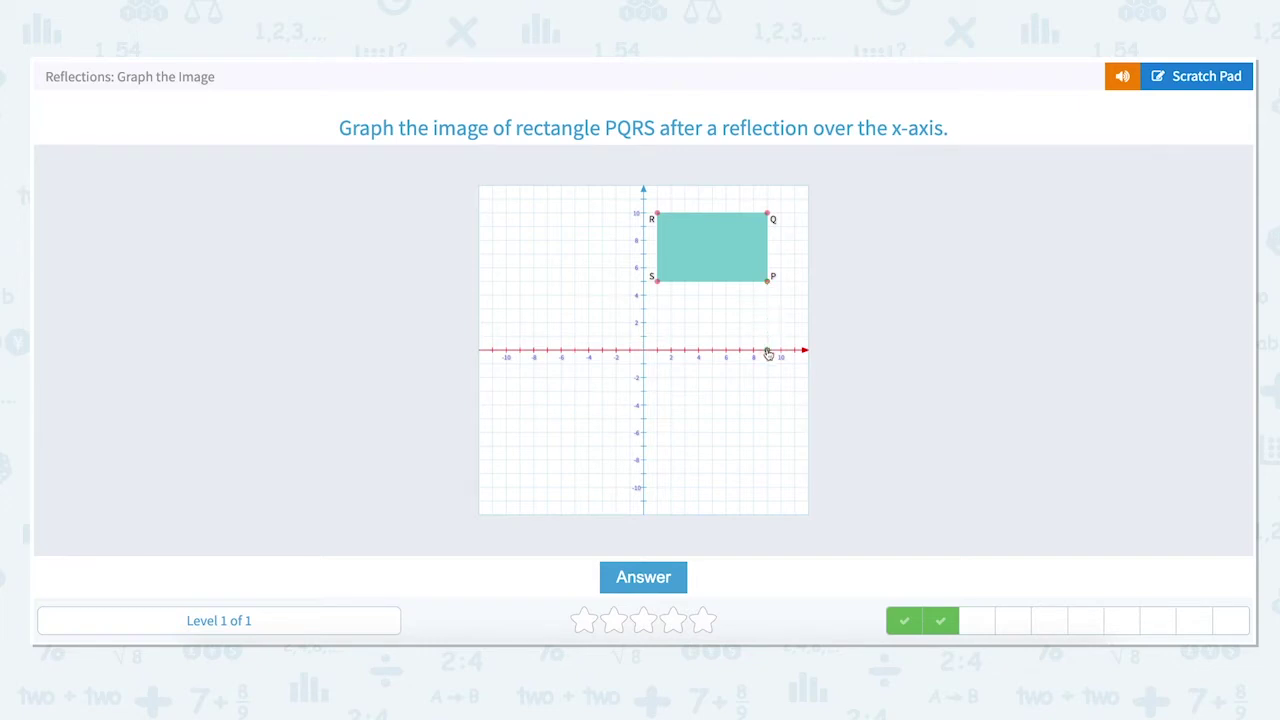
Step: Graph the x-axis reflection of rectangle PQRS with vertices (9, -5), (9, -10), (1, -10) and (1, -5), and submit the answer
{"action": "left_click", "coordinate": [767, 419]}
{"action": "left_click", "coordinate": [767, 488]}
{"action": "left_click", "coordinate": [657, 488]}
{"action": "left_click", "coordinate": [658, 421]}
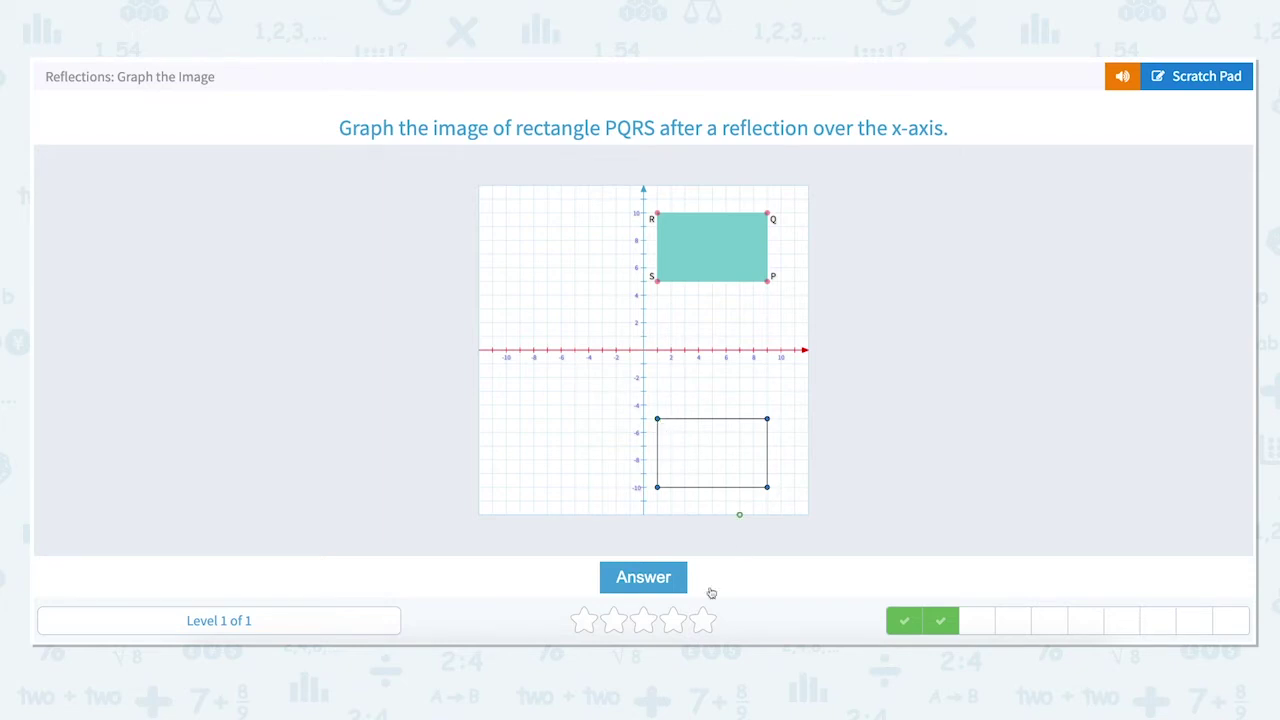
{"action": "left_click", "coordinate": [667, 580]}
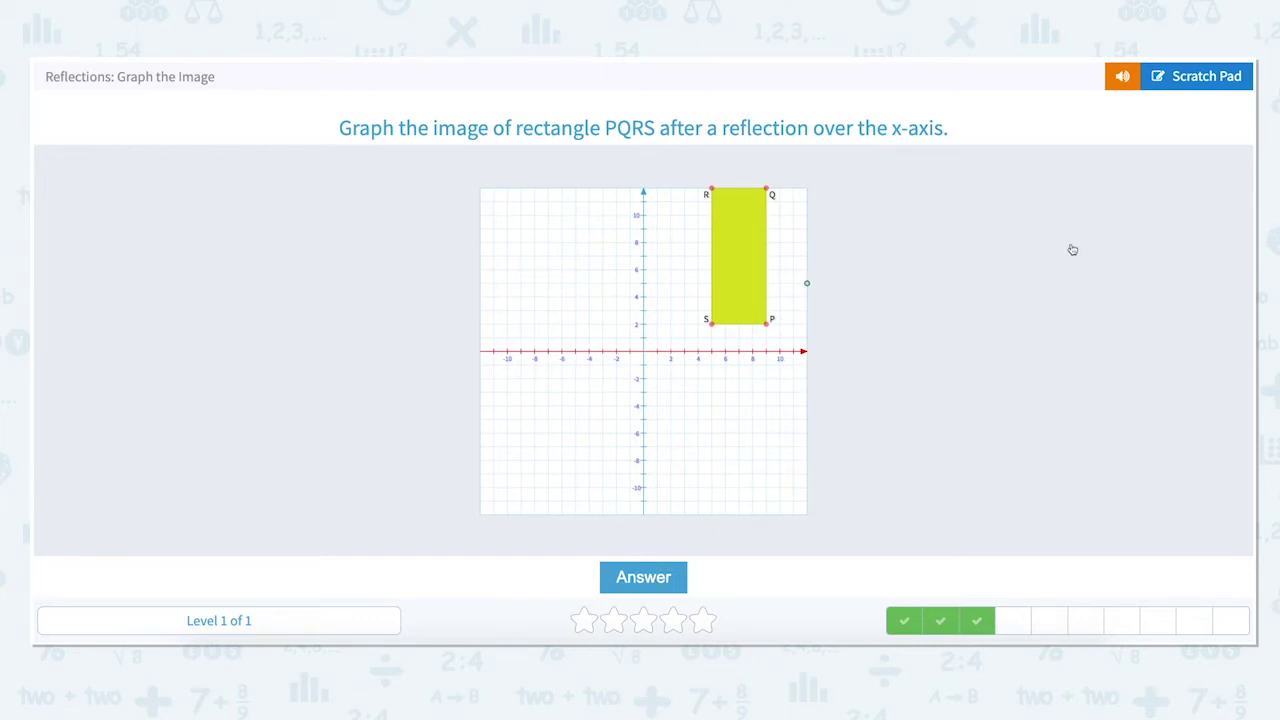
Step: Label the x- and y-axes on the scratch pad and sketch an arrow showing the yellow-green rectangle PQRS flipping below the x-axis
{"action": "left_click", "coordinate": [1188, 79]}
{"action": "mouse_move", "coordinate": [818, 341]}
{"action": "left_mouse_down"}
{"action": "mouse_move", "coordinate": [836, 362]}
{"action": "mouse_move", "coordinate": [820, 362]}
{"action": "left_mouse_up"}
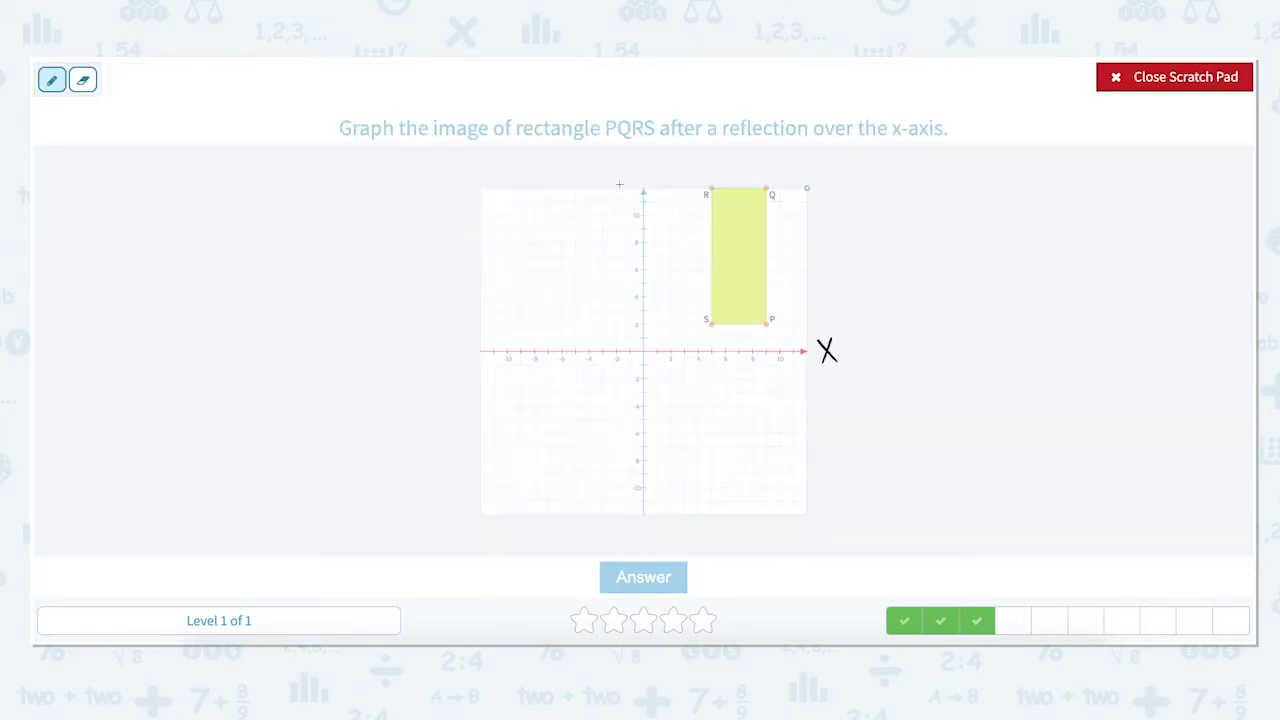
{"action": "left_click_drag", "start_coordinate": [628, 160], "coordinate": [641, 180]}
{"action": "left_click_drag", "start_coordinate": [645, 156], "coordinate": [648, 192]}
{"action": "mouse_move", "coordinate": [832, 237]}
{"action": "left_mouse_down"}
{"action": "mouse_move", "coordinate": [883, 309]}
{"action": "mouse_move", "coordinate": [820, 458]}
{"action": "left_mouse_up"}
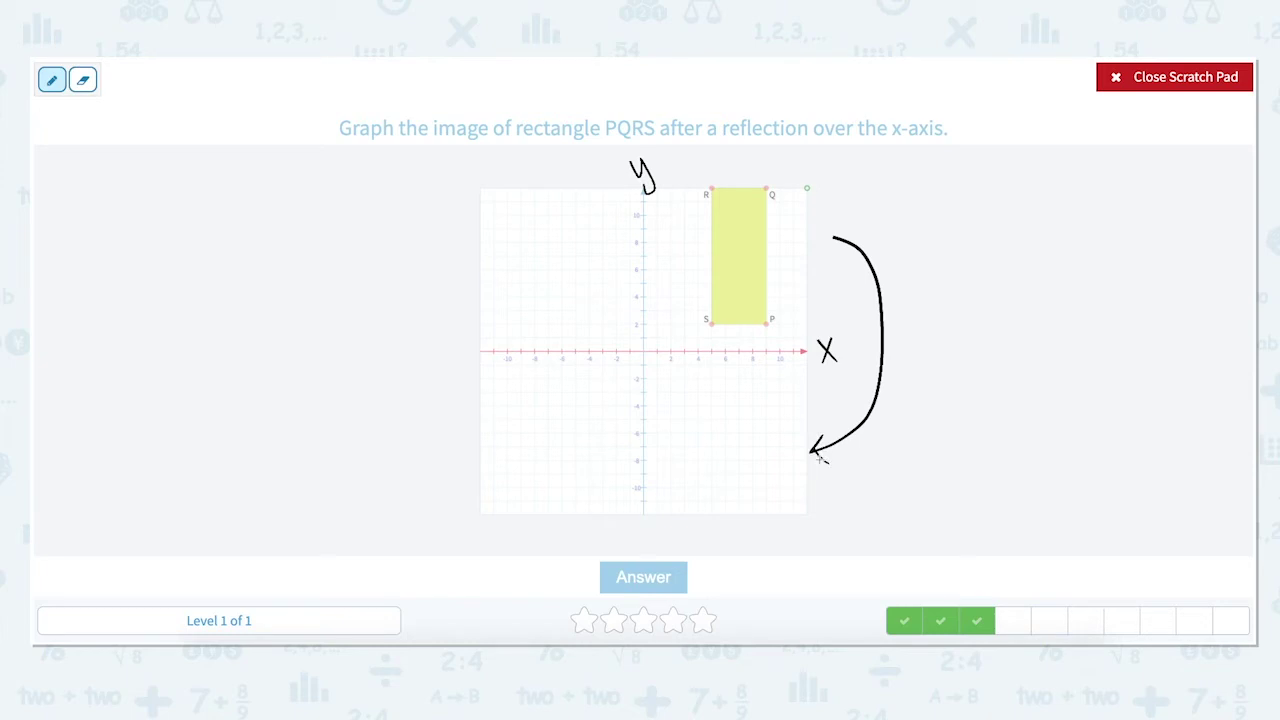
{"action": "left_click", "coordinate": [1187, 80]}
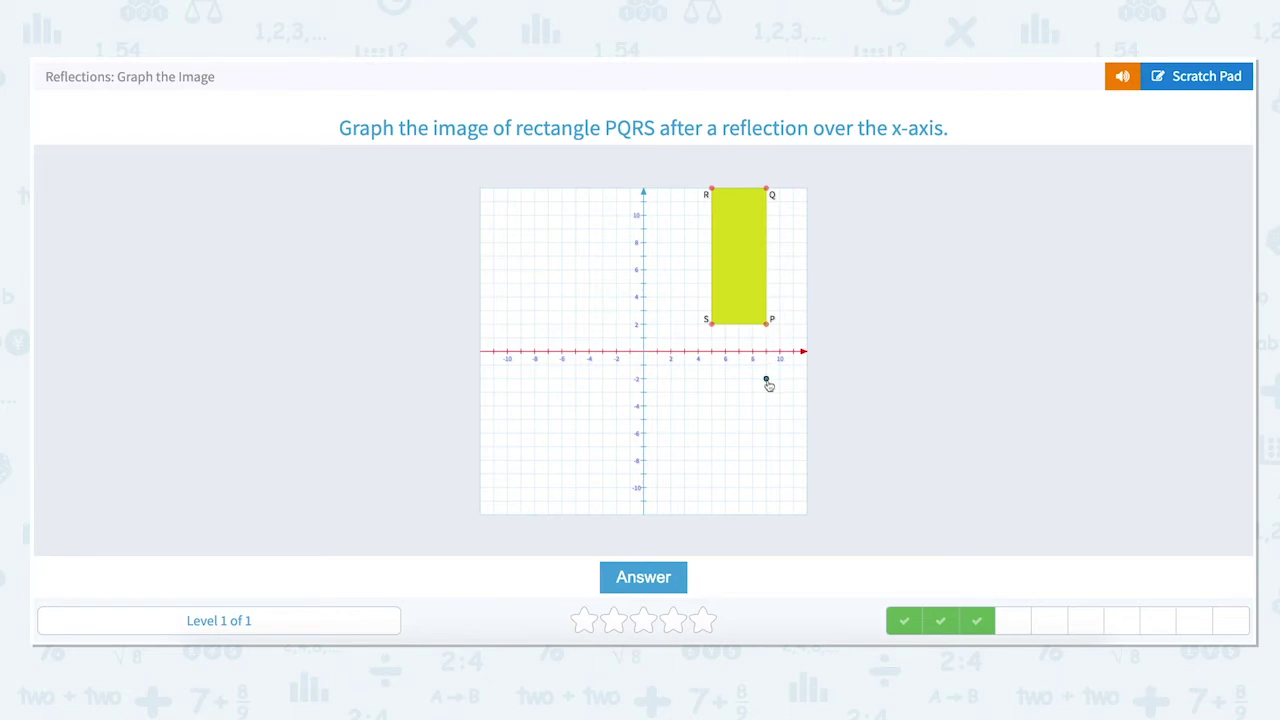
Step: Graph the x-axis reflection of rectangle PQRS with vertices (9, -2), (9, -12), (5, -12) and (5, -2), and submit the answer
{"action": "left_click", "coordinate": [766, 379]}
{"action": "left_click", "coordinate": [766, 516]}
{"action": "left_click", "coordinate": [712, 515]}
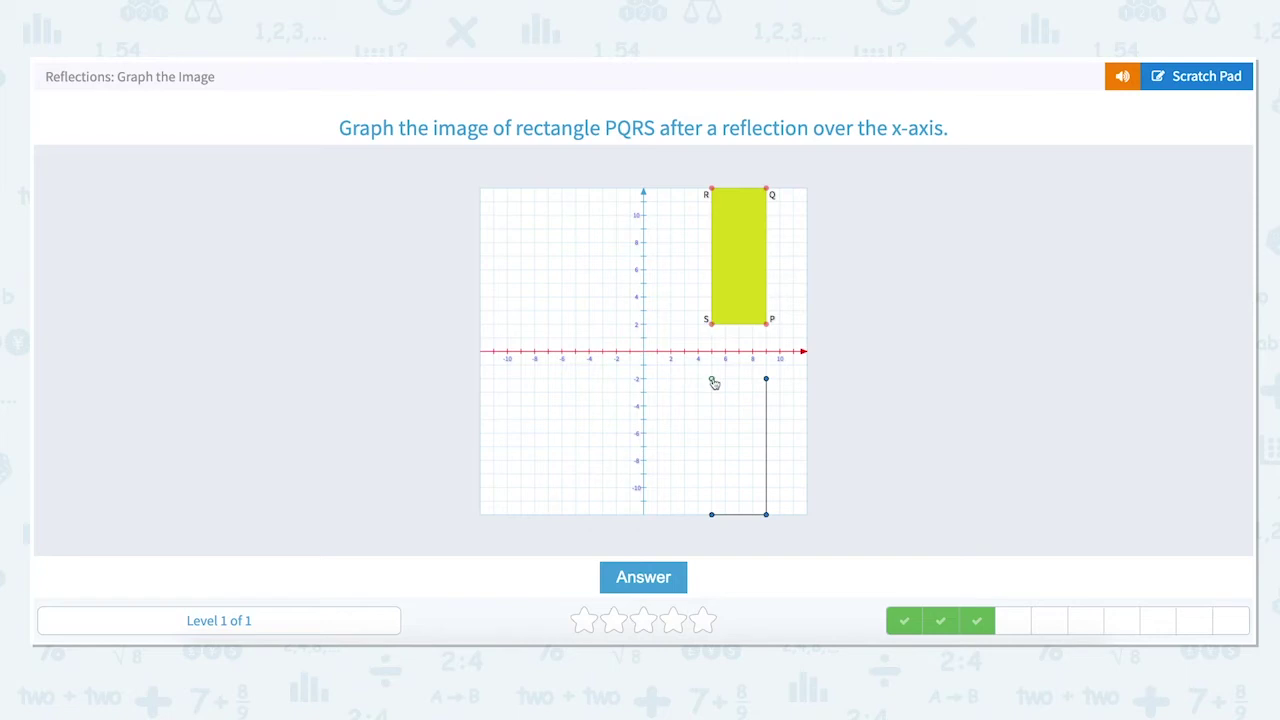
{"action": "left_click", "coordinate": [711, 380]}
{"action": "left_click", "coordinate": [645, 576]}
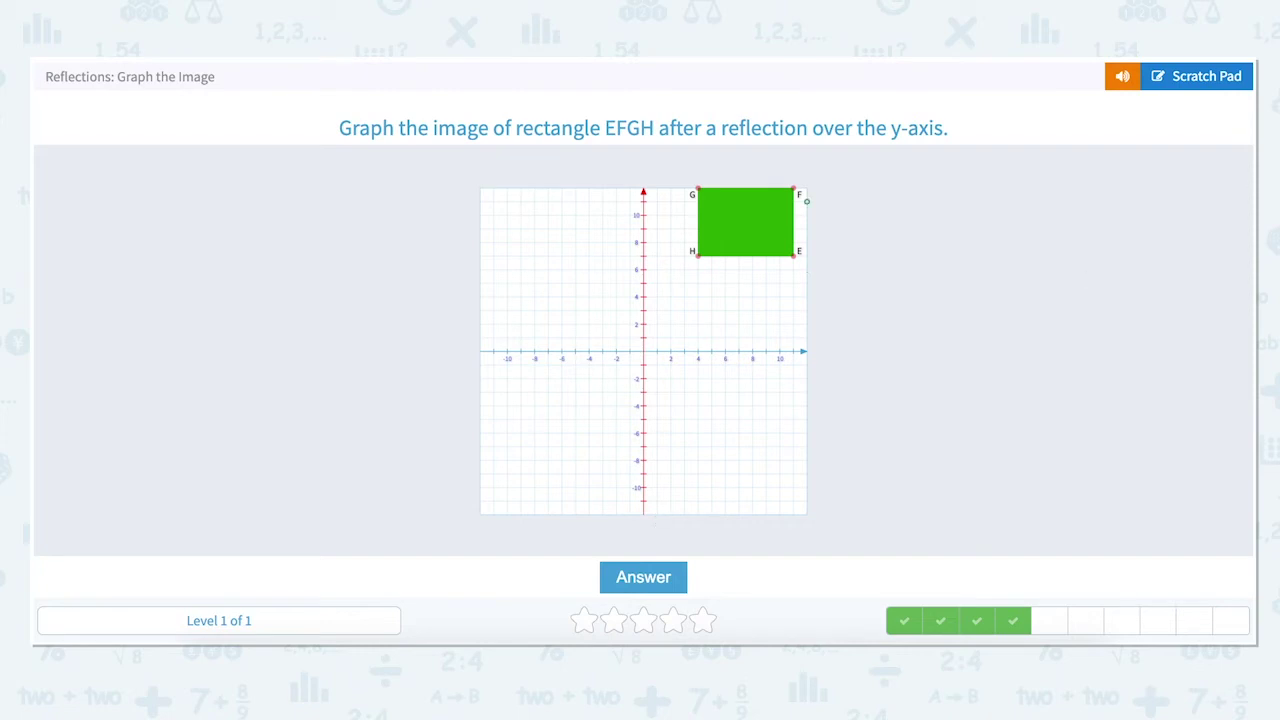
Step: On the scratch pad, label the axes x and y and sketch a curved arrow from rectangle EFGH leftward across the y-axis
{"action": "left_click", "coordinate": [1178, 77]}
{"action": "left_click_drag", "start_coordinate": [818, 340], "coordinate": [821, 360]}
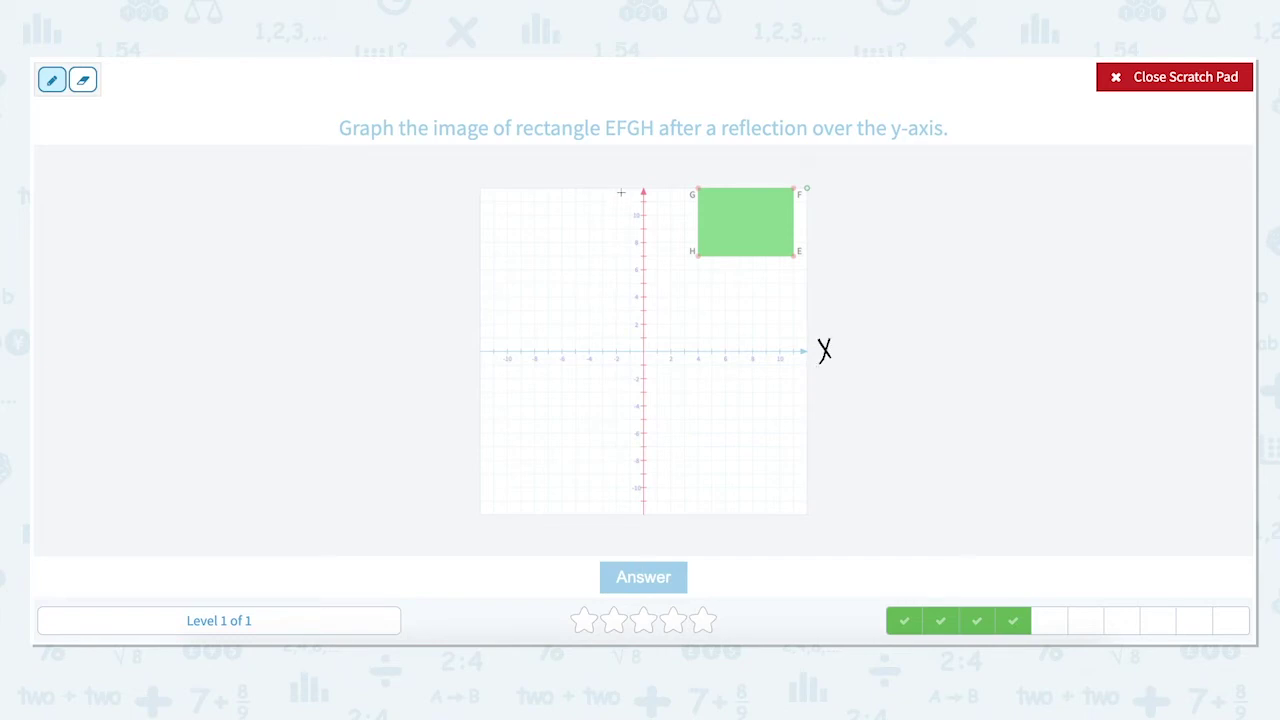
{"action": "mouse_move", "coordinate": [633, 157]}
{"action": "left_mouse_down"}
{"action": "mouse_move", "coordinate": [647, 152]}
{"action": "mouse_move", "coordinate": [632, 180]}
{"action": "left_mouse_up"}
{"action": "mouse_move", "coordinate": [731, 184]}
{"action": "left_mouse_down"}
{"action": "mouse_move", "coordinate": [665, 147]}
{"action": "mouse_move", "coordinate": [573, 155]}
{"action": "mouse_move", "coordinate": [565, 177]}
{"action": "mouse_move", "coordinate": [556, 170]}
{"action": "mouse_move", "coordinate": [563, 182]}
{"action": "mouse_move", "coordinate": [587, 168]}
{"action": "left_mouse_up"}
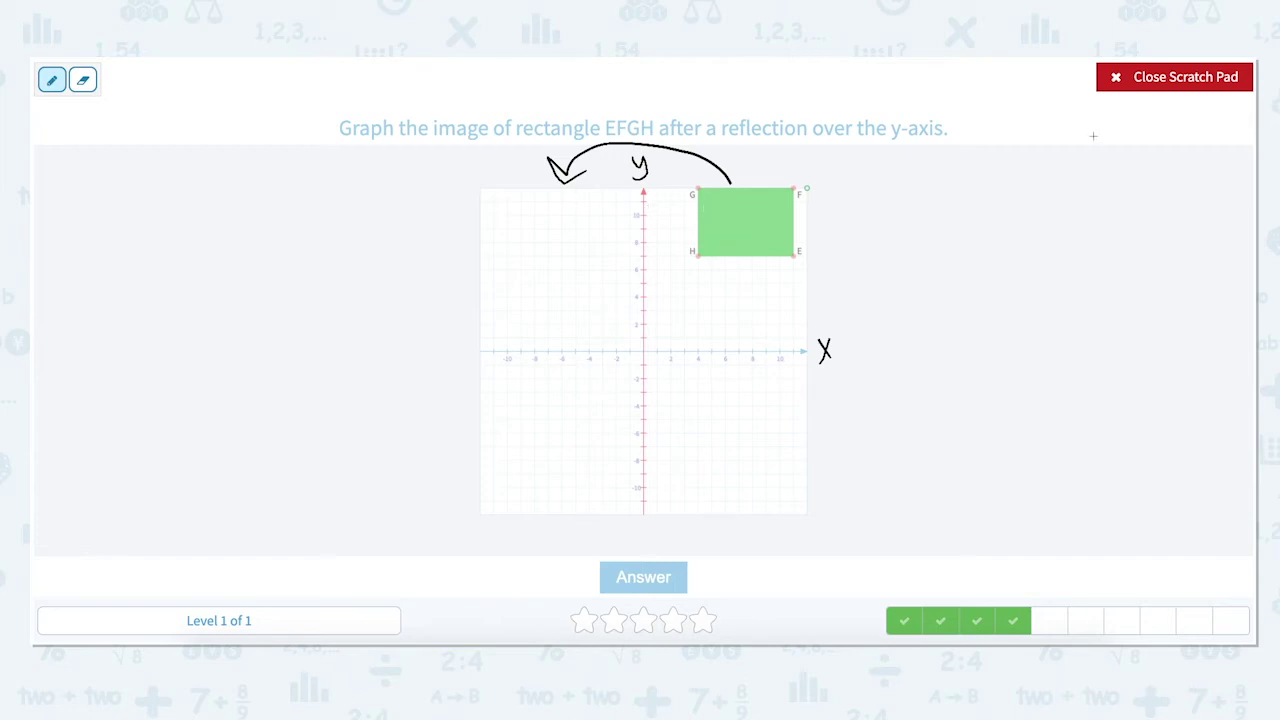
{"action": "left_click", "coordinate": [1146, 80]}
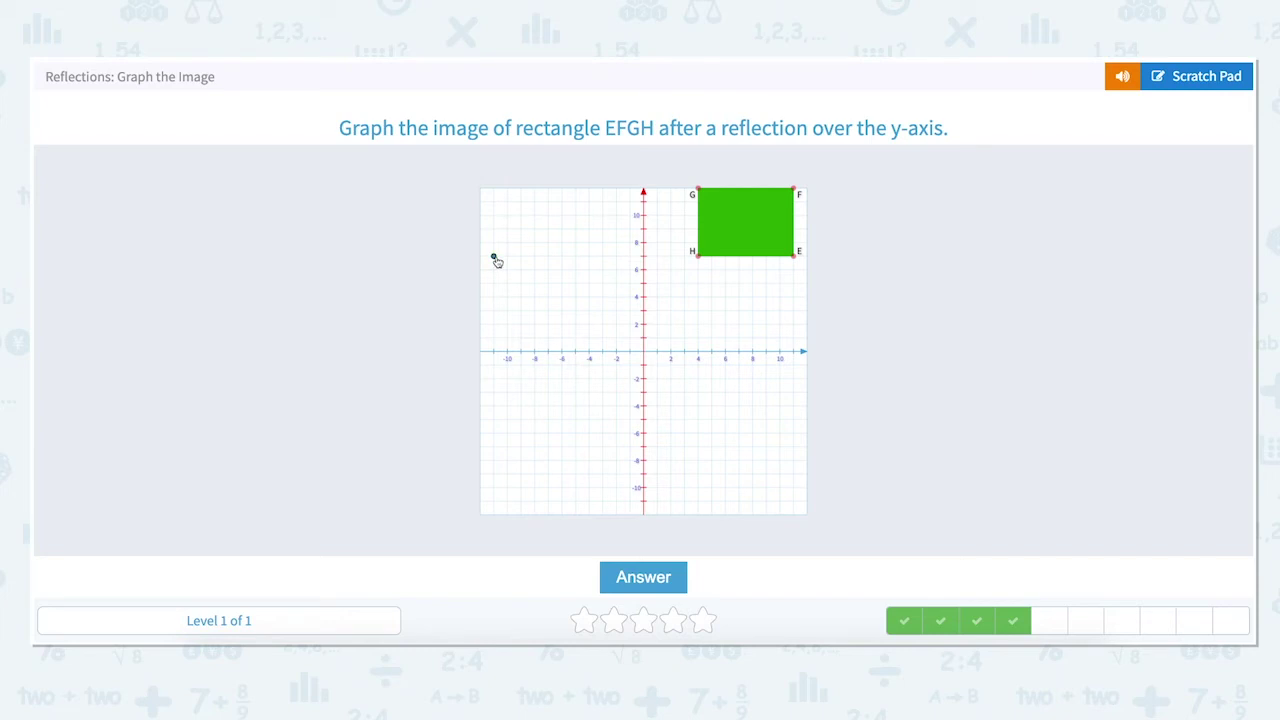
Step: Graph the y-axis reflection of the green rectangle EFGH with vertices (-11, 7), (-11, 12), (-4, 12) and (-4, 7)
{"action": "left_click", "coordinate": [495, 258]}
{"action": "left_click", "coordinate": [495, 197]}
{"action": "left_click", "coordinate": [589, 188]}
{"action": "left_click", "coordinate": [589, 256]}
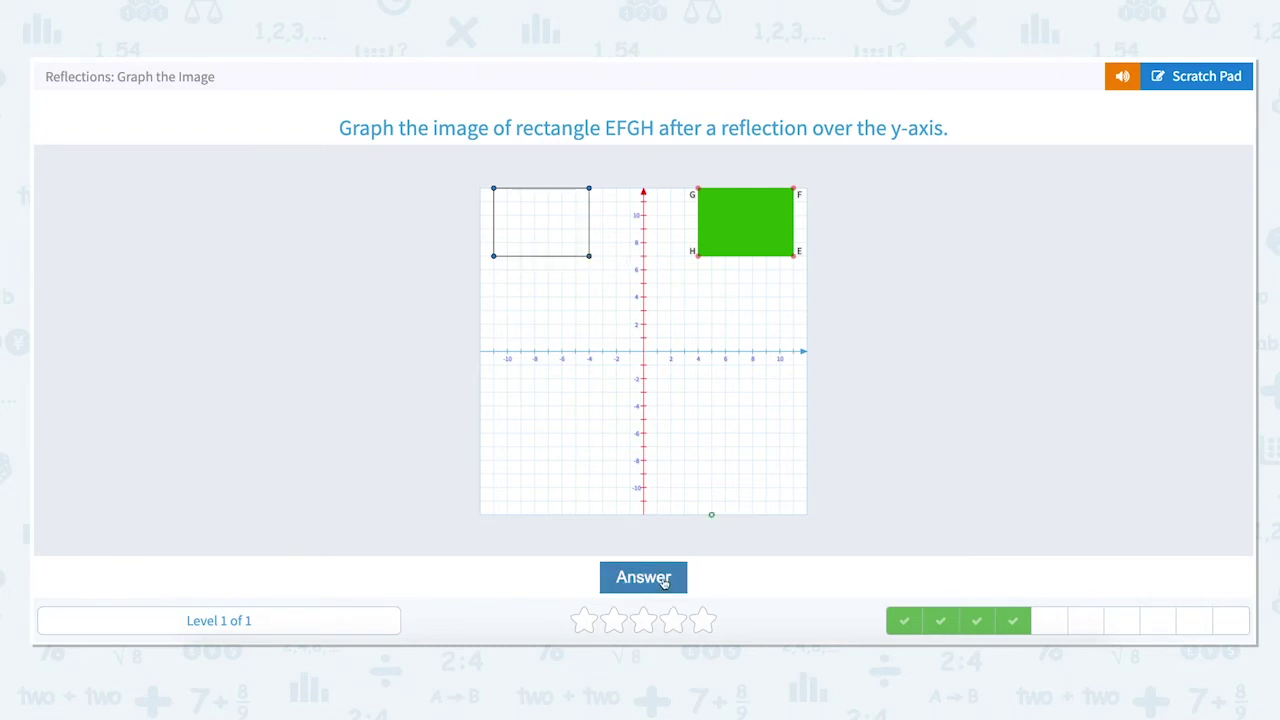
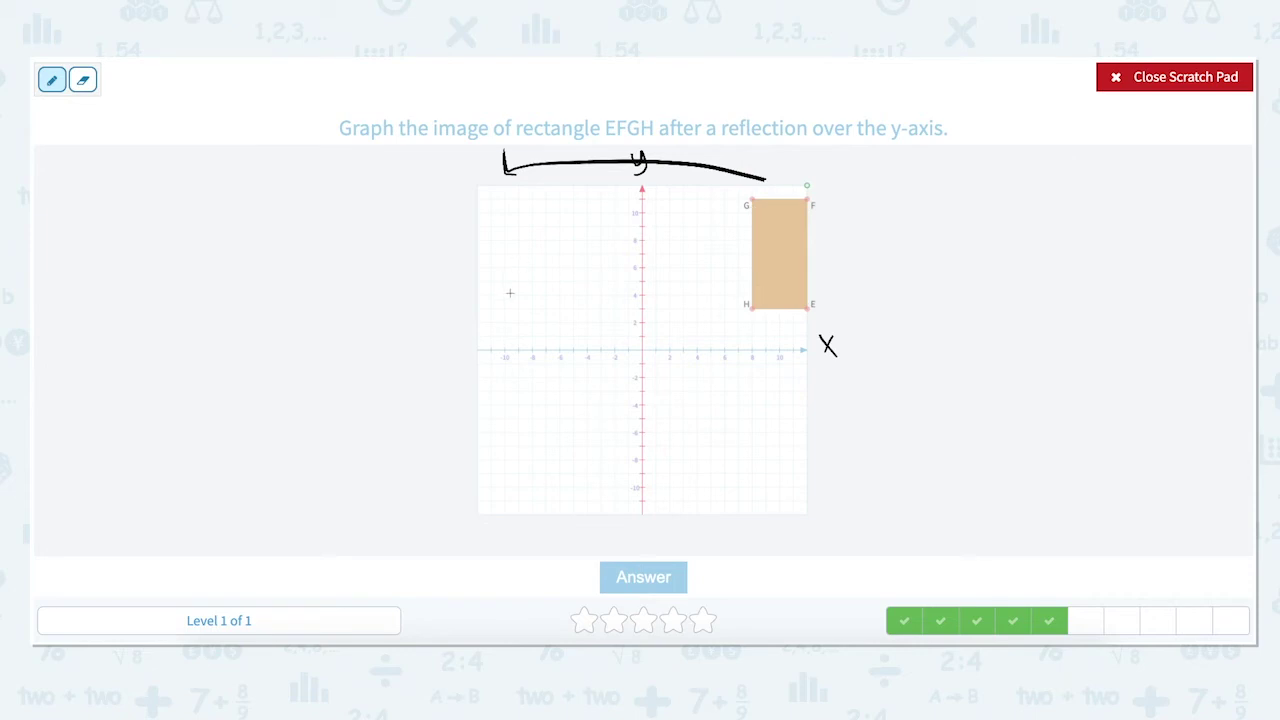
Step: Graph the y-axis reflection of the brown rectangle EFGH with vertices (-12, 3), (-12, 11), (-8, 11) and (-8, 3), and submit the answer
{"action": "left_click", "coordinate": [1188, 79]}
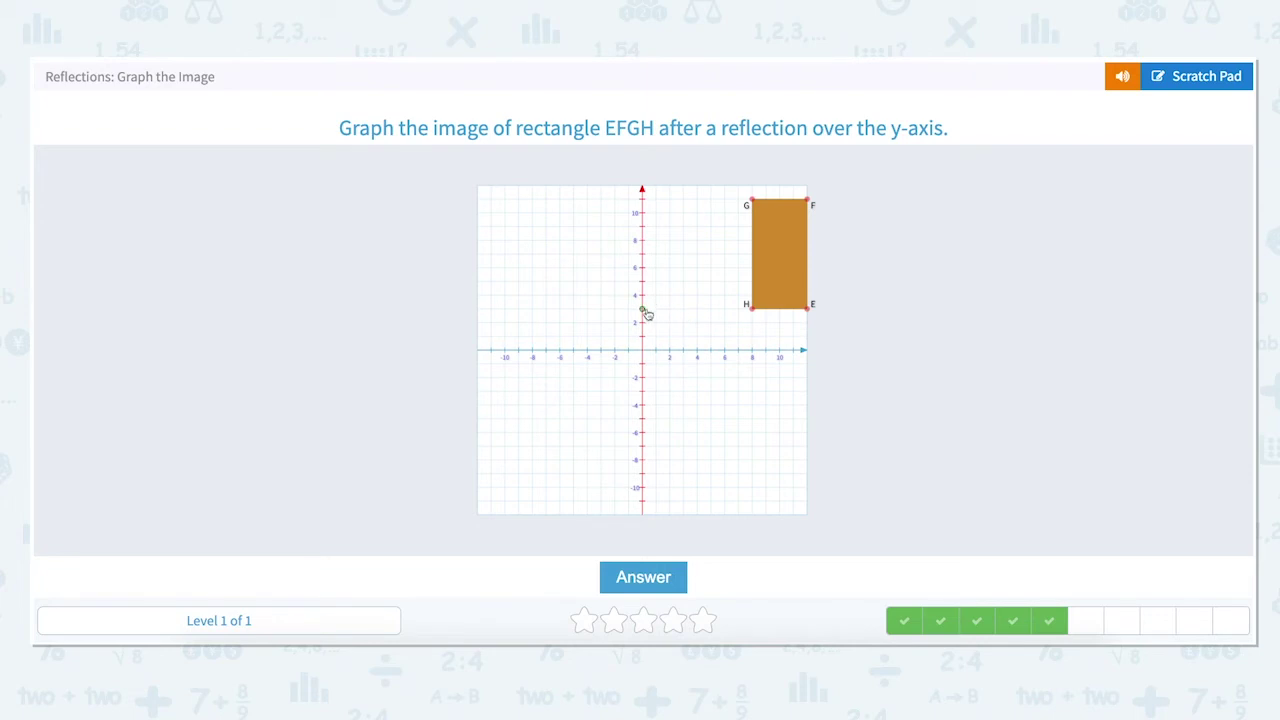
{"action": "left_click", "coordinate": [477, 309]}
{"action": "left_click", "coordinate": [479, 203]}
{"action": "left_click", "coordinate": [533, 200]}
{"action": "left_click", "coordinate": [532, 311]}
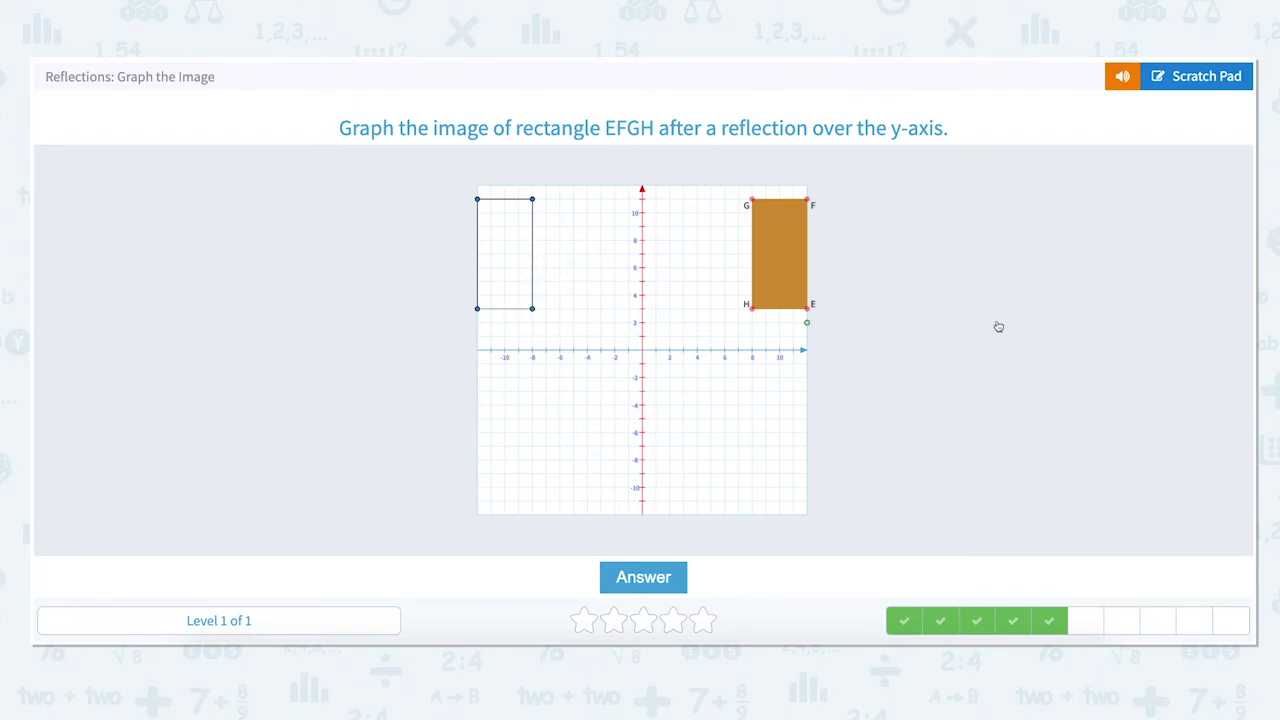
{"action": "left_click", "coordinate": [659, 573]}
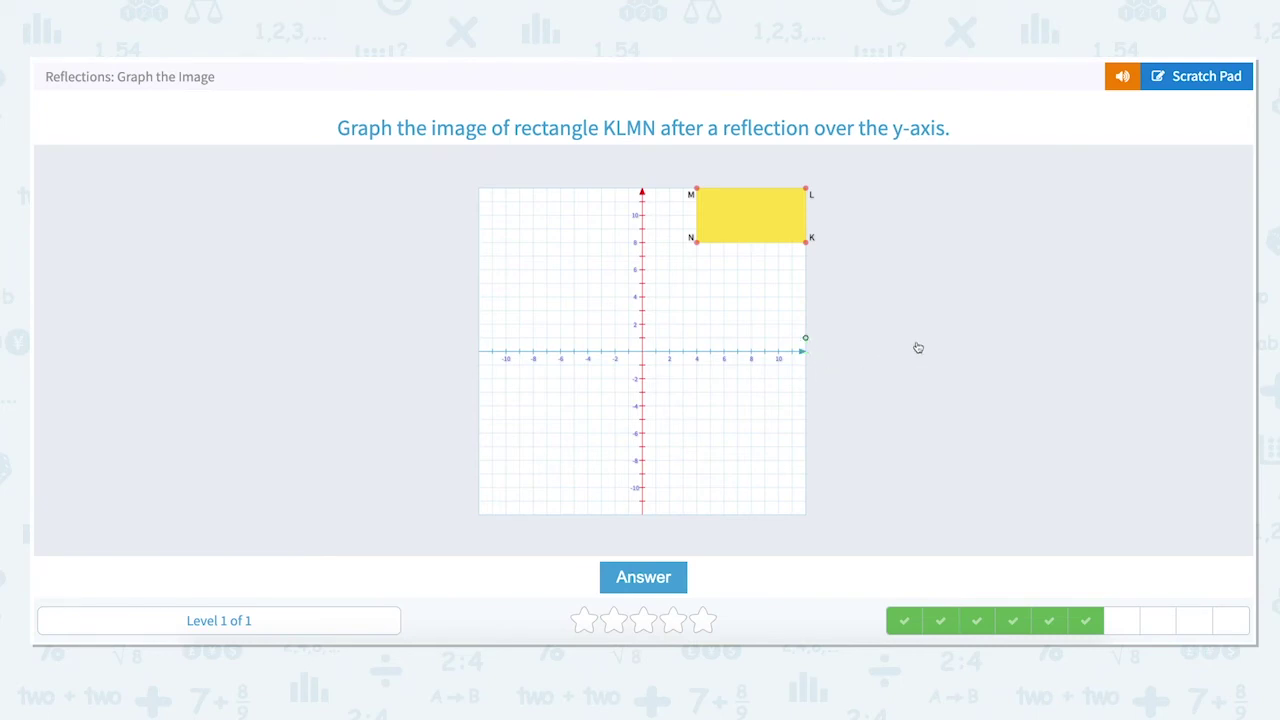
Step: On the scratch pad, label the axes x and y and sketch a curved arrow from the yellow rectangle KLMN leftward across the y-axis
{"action": "left_click", "coordinate": [1178, 91]}
{"action": "mouse_move", "coordinate": [820, 344]}
{"action": "left_mouse_down"}
{"action": "mouse_move", "coordinate": [840, 371]}
{"action": "mouse_move", "coordinate": [830, 356]}
{"action": "mouse_move", "coordinate": [826, 372]}
{"action": "left_mouse_up"}
{"action": "mouse_move", "coordinate": [624, 152]}
{"action": "left_mouse_down"}
{"action": "mouse_move", "coordinate": [638, 170]}
{"action": "mouse_move", "coordinate": [626, 177]}
{"action": "left_mouse_up"}
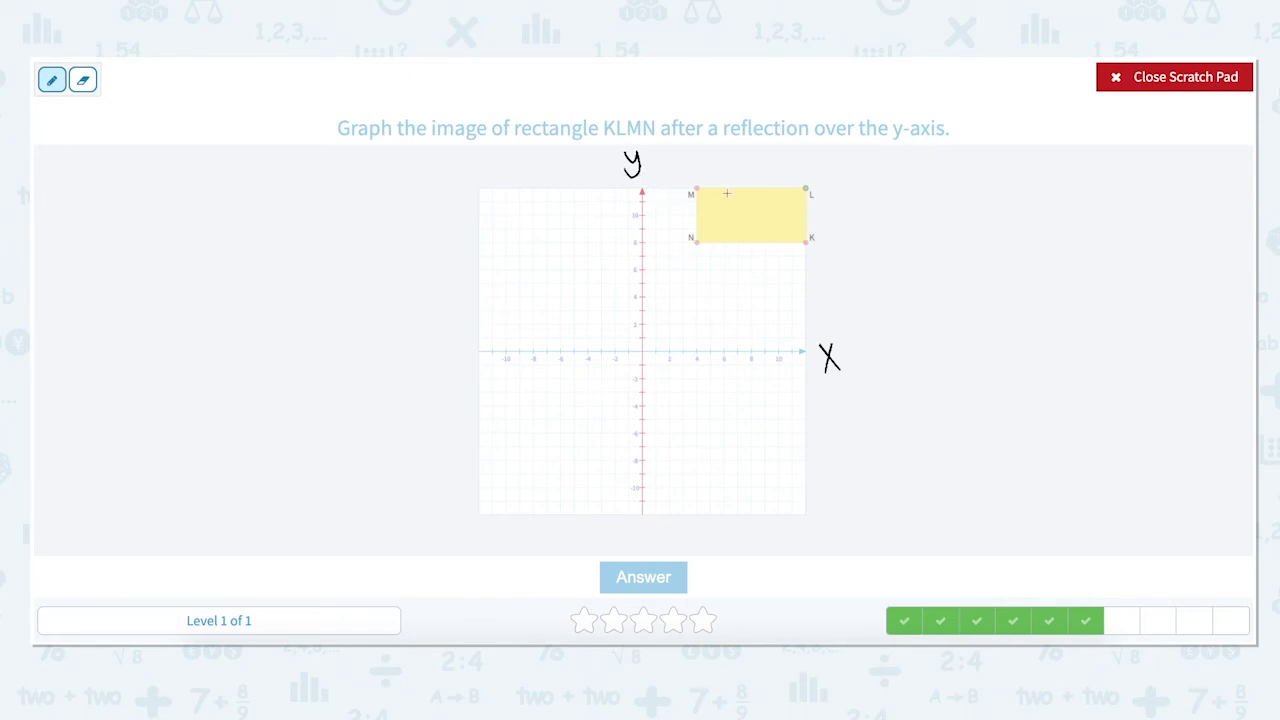
{"action": "mouse_move", "coordinate": [721, 187]}
{"action": "left_mouse_down"}
{"action": "mouse_move", "coordinate": [596, 166]}
{"action": "mouse_move", "coordinate": [557, 174]}
{"action": "mouse_move", "coordinate": [577, 182]}
{"action": "left_mouse_up"}
{"action": "left_click", "coordinate": [1168, 87]}
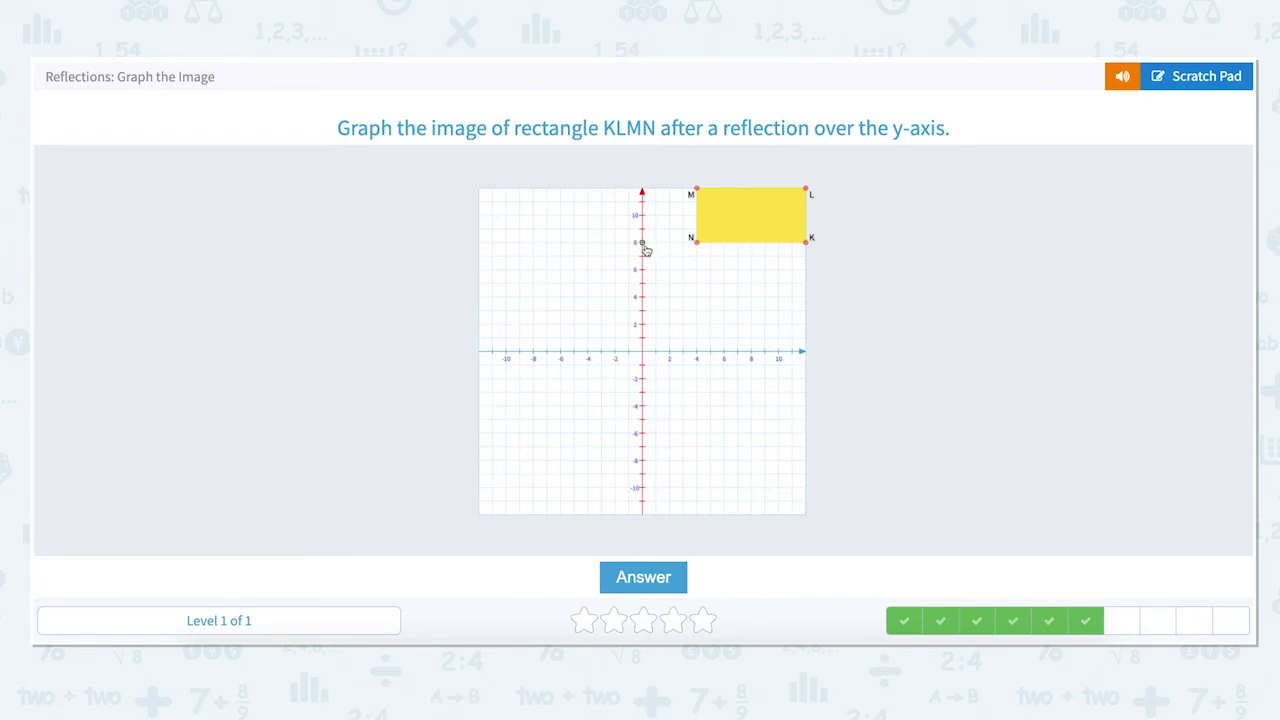
Step: Graph the y-axis reflection of rectangle KLMN with vertices (-12, 8), (-12, 12), (-4, 12) and (-4, 8), and submit the answer
{"action": "left_click", "coordinate": [478, 243]}
{"action": "left_click", "coordinate": [480, 189]}
{"action": "left_click", "coordinate": [588, 189]}
{"action": "left_click", "coordinate": [588, 243]}
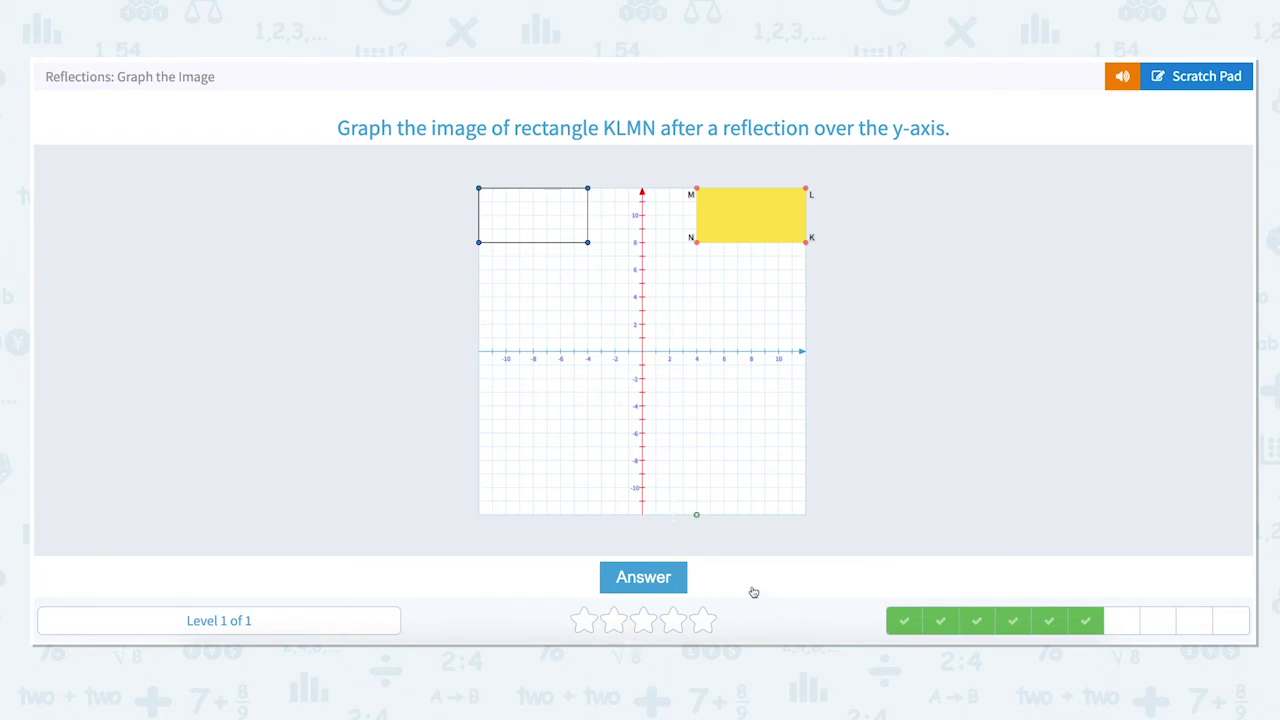
{"action": "left_click", "coordinate": [682, 588]}
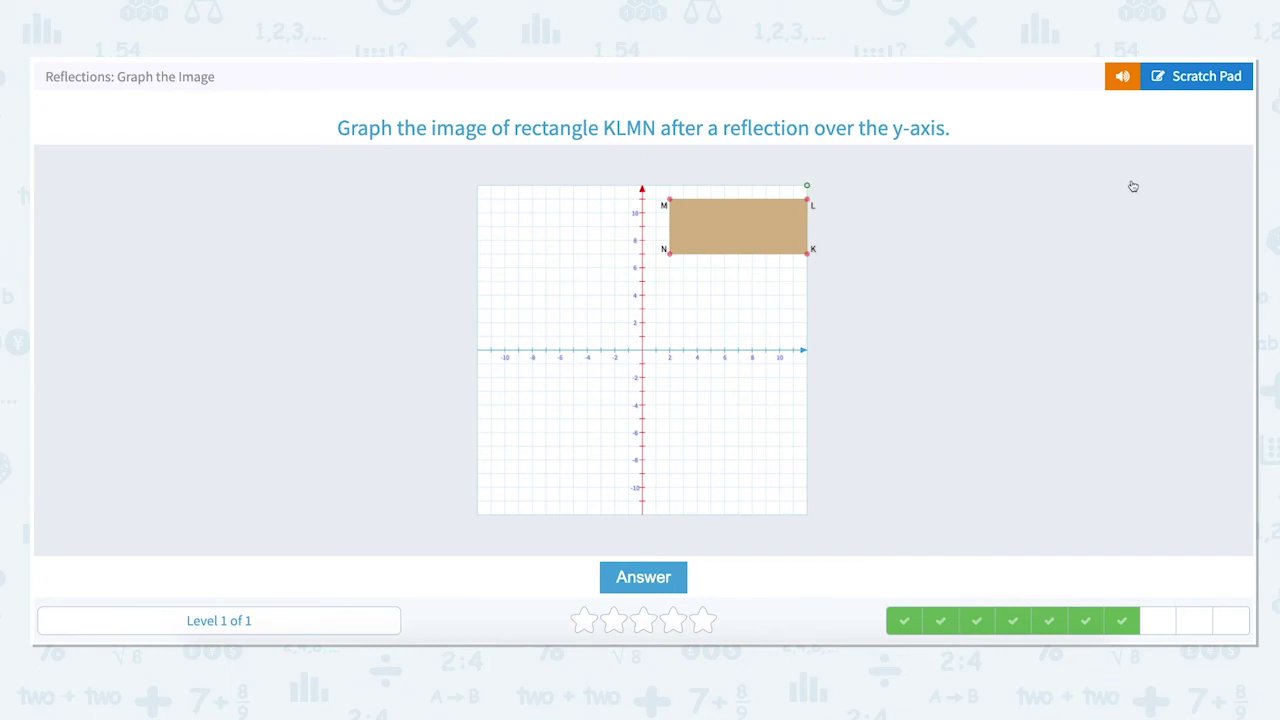
Step: Label the x- and y-axes on the scratch pad and sketch an arrow showing the tan rectangle KLMN flipping across the y-axis
{"action": "left_click", "coordinate": [1185, 88]}
{"action": "mouse_move", "coordinate": [817, 340]}
{"action": "left_mouse_down"}
{"action": "mouse_move", "coordinate": [827, 358]}
{"action": "mouse_move", "coordinate": [815, 357]}
{"action": "left_mouse_up"}
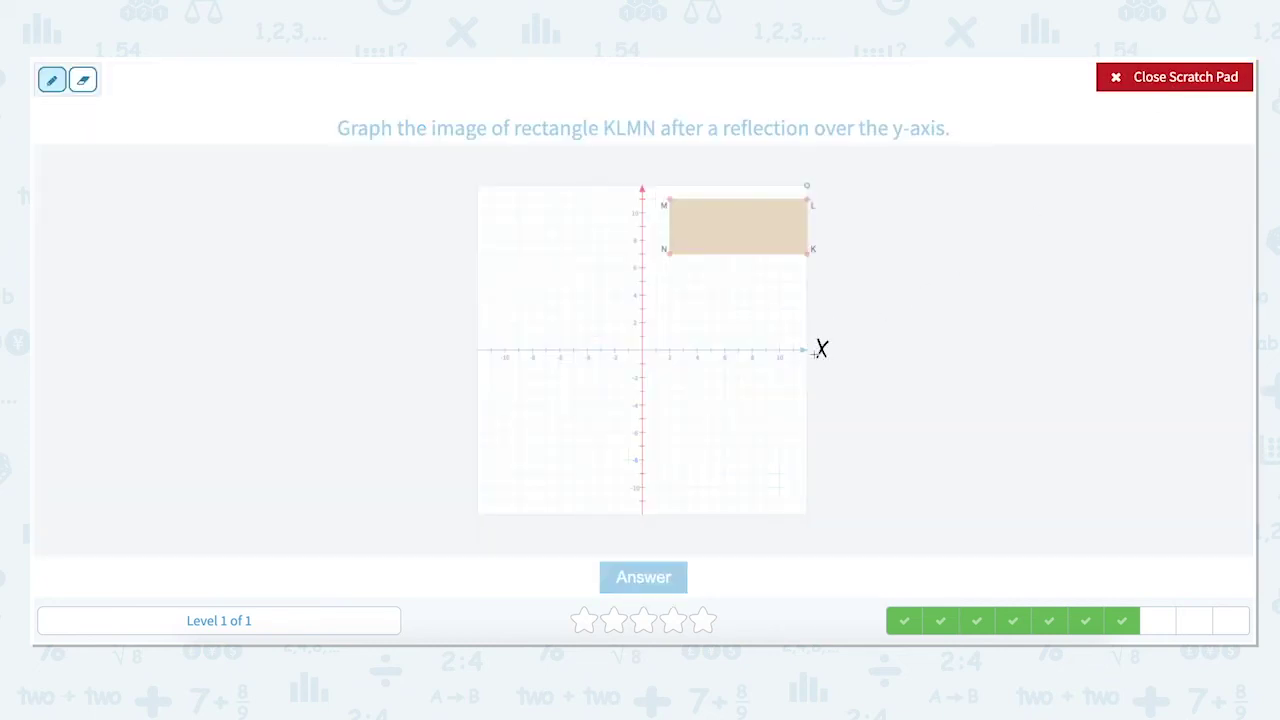
{"action": "left_click_drag", "start_coordinate": [630, 157], "coordinate": [636, 172]}
{"action": "mouse_move", "coordinate": [724, 197]}
{"action": "left_mouse_down"}
{"action": "mouse_move", "coordinate": [705, 173]}
{"action": "mouse_move", "coordinate": [632, 155]}
{"action": "mouse_move", "coordinate": [576, 180]}
{"action": "mouse_move", "coordinate": [592, 183]}
{"action": "left_mouse_up"}
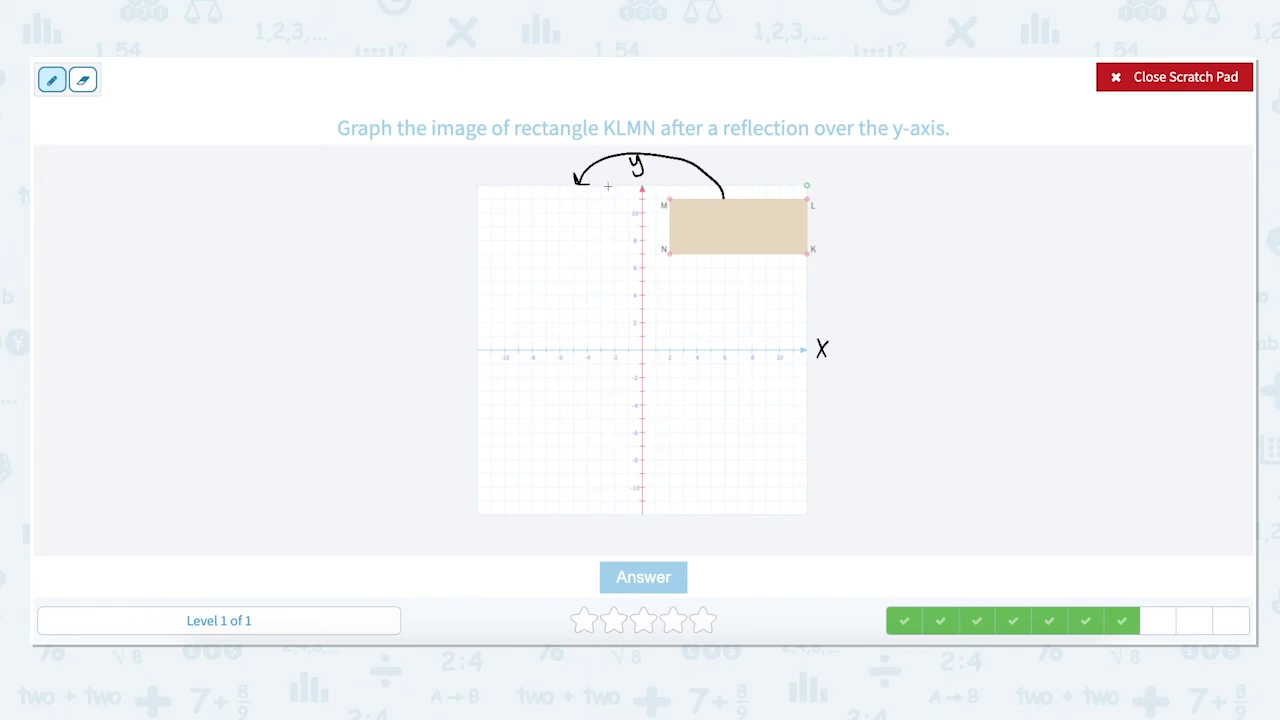
{"action": "left_click", "coordinate": [1168, 80]}
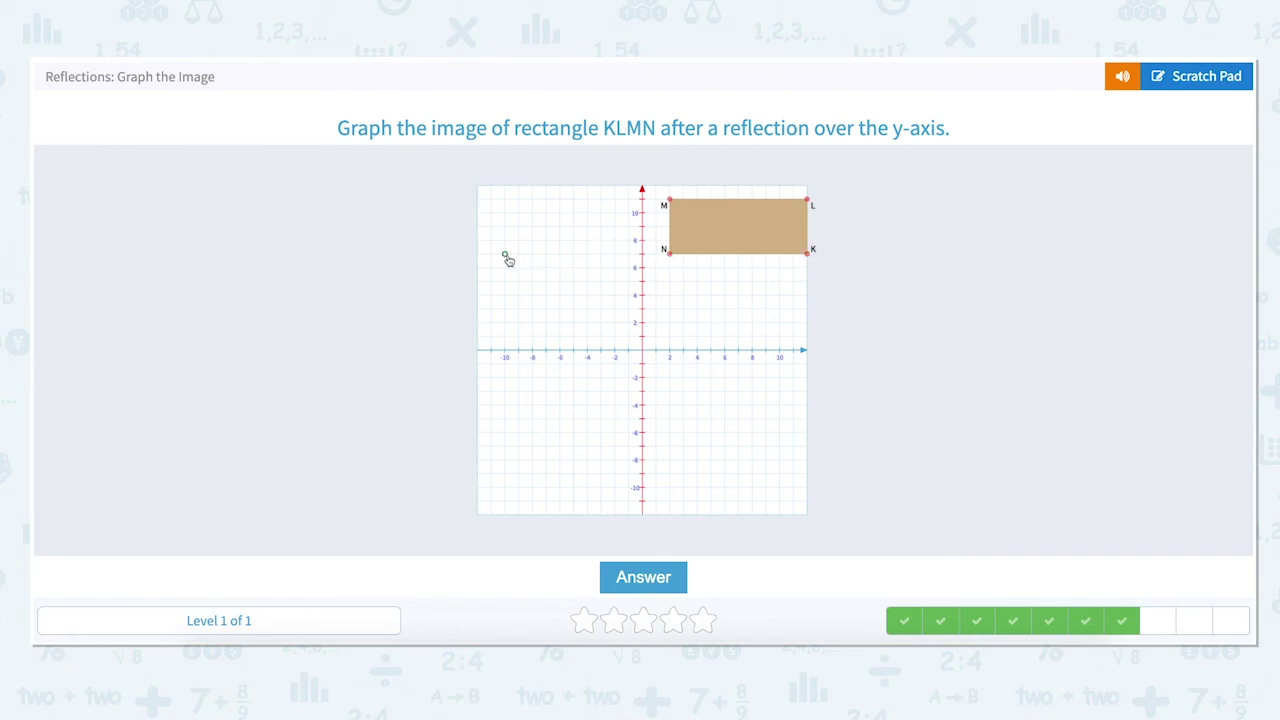
Step: Graph the y-axis reflection of rectangle KLMN with vertices (-12, 7), (-12, 11), (-2, 11) and (-2, 7), and submit the answer
{"action": "left_click", "coordinate": [477, 253]}
{"action": "left_click", "coordinate": [477, 200]}
{"action": "left_click", "coordinate": [616, 201]}
{"action": "left_click", "coordinate": [616, 256]}
{"action": "left_click", "coordinate": [643, 578]}
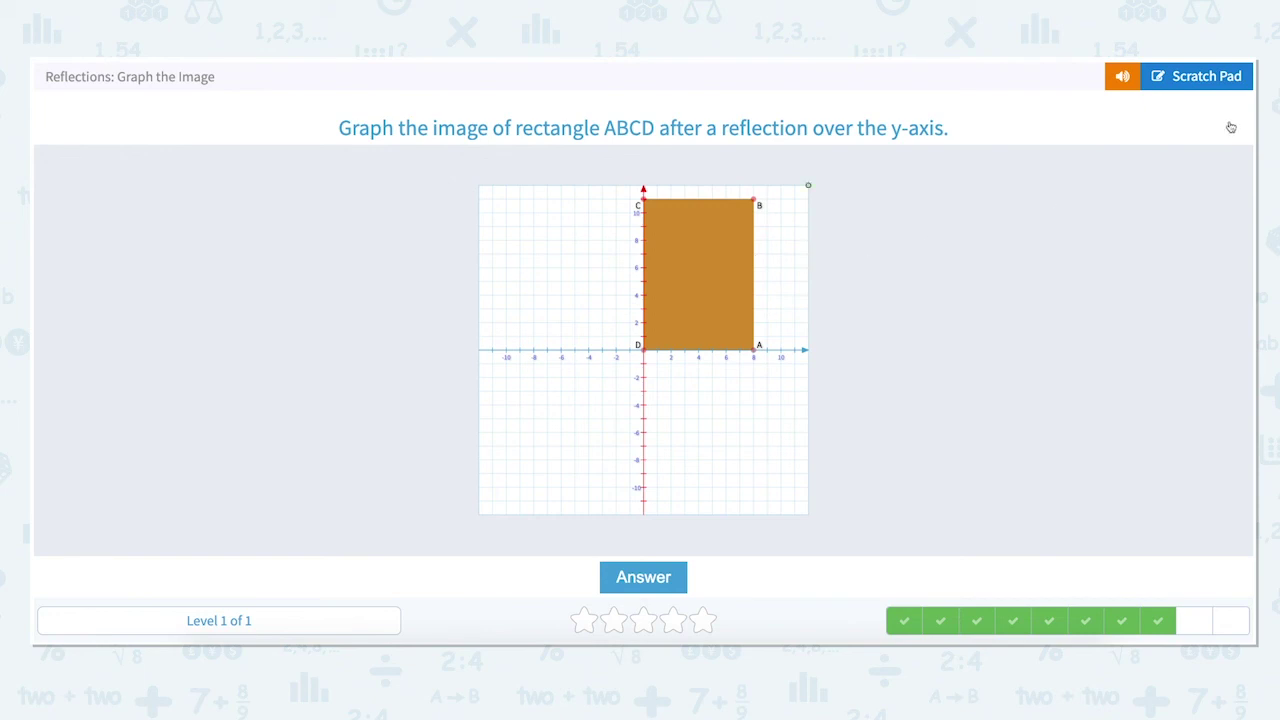
Step: On the scratch pad, label the x- and y-axes and sketch a curved arrow over the y-axis for the reflection of rectangle ABCD
{"action": "left_click", "coordinate": [1195, 82]}
{"action": "mouse_move", "coordinate": [823, 338]}
{"action": "left_mouse_down"}
{"action": "mouse_move", "coordinate": [841, 361]}
{"action": "mouse_move", "coordinate": [828, 366]}
{"action": "left_mouse_up"}
{"action": "left_click_drag", "start_coordinate": [637, 157], "coordinate": [645, 168]}
{"action": "left_click_drag", "start_coordinate": [651, 155], "coordinate": [640, 179]}
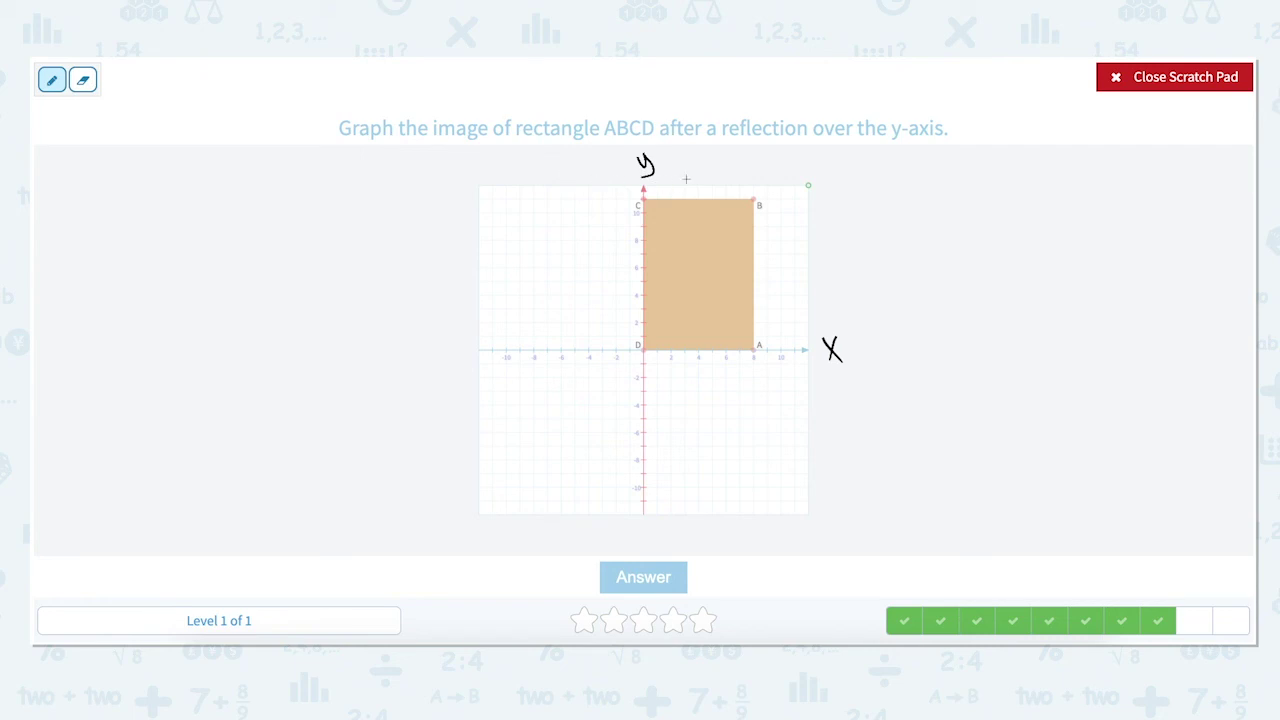
{"action": "mouse_move", "coordinate": [687, 178]}
{"action": "left_mouse_down"}
{"action": "mouse_move", "coordinate": [612, 147]}
{"action": "mouse_move", "coordinate": [576, 184]}
{"action": "mouse_move", "coordinate": [586, 173]}
{"action": "left_mouse_up"}
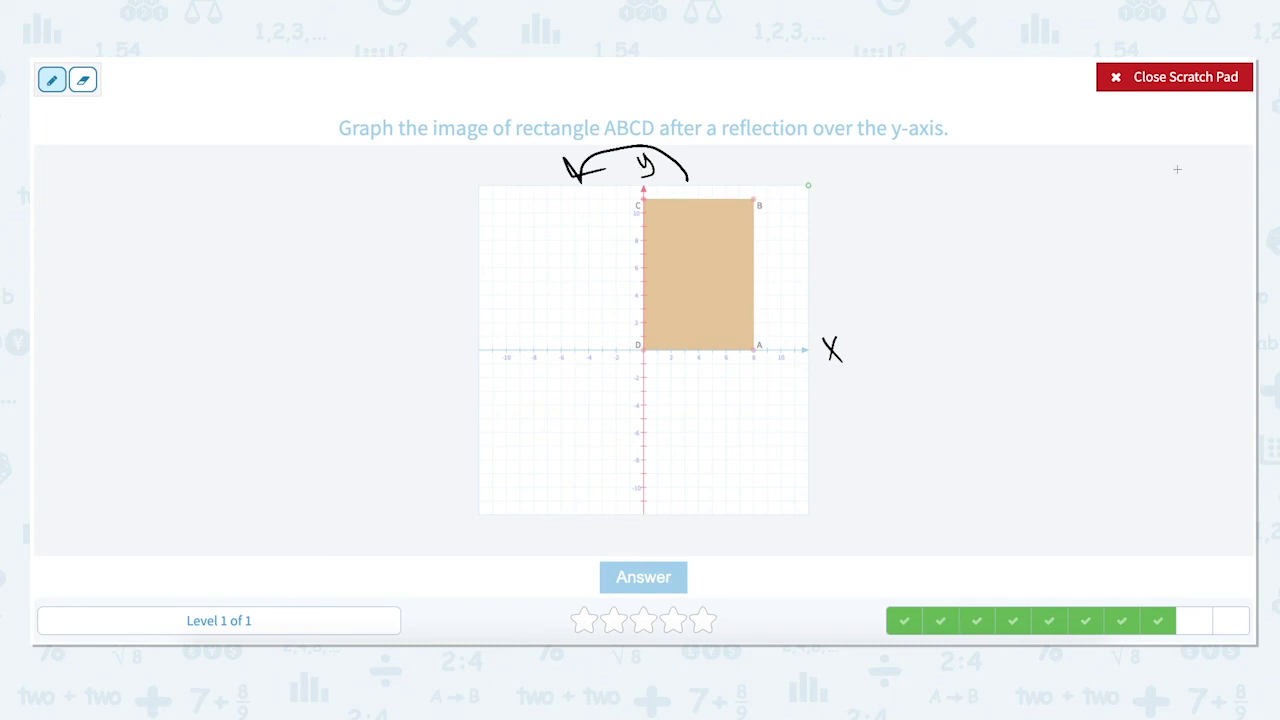
{"action": "left_click", "coordinate": [1158, 80]}
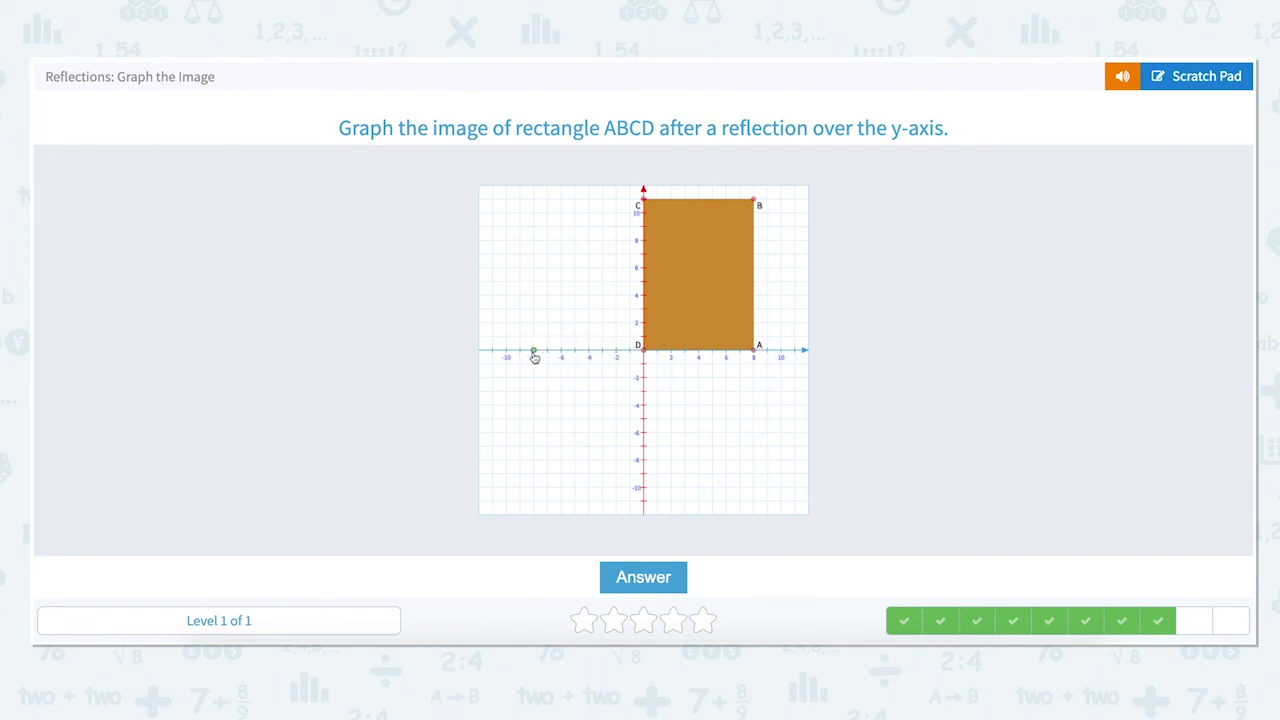
Step: Graph the y-axis reflection of rectangle ABCD with vertices (-8, 0), (-8, 11), (0, 11) and (0, 0), and submit the answer
{"action": "left_click", "coordinate": [534, 354]}
{"action": "left_click", "coordinate": [534, 200]}
{"action": "left_click", "coordinate": [644, 201]}
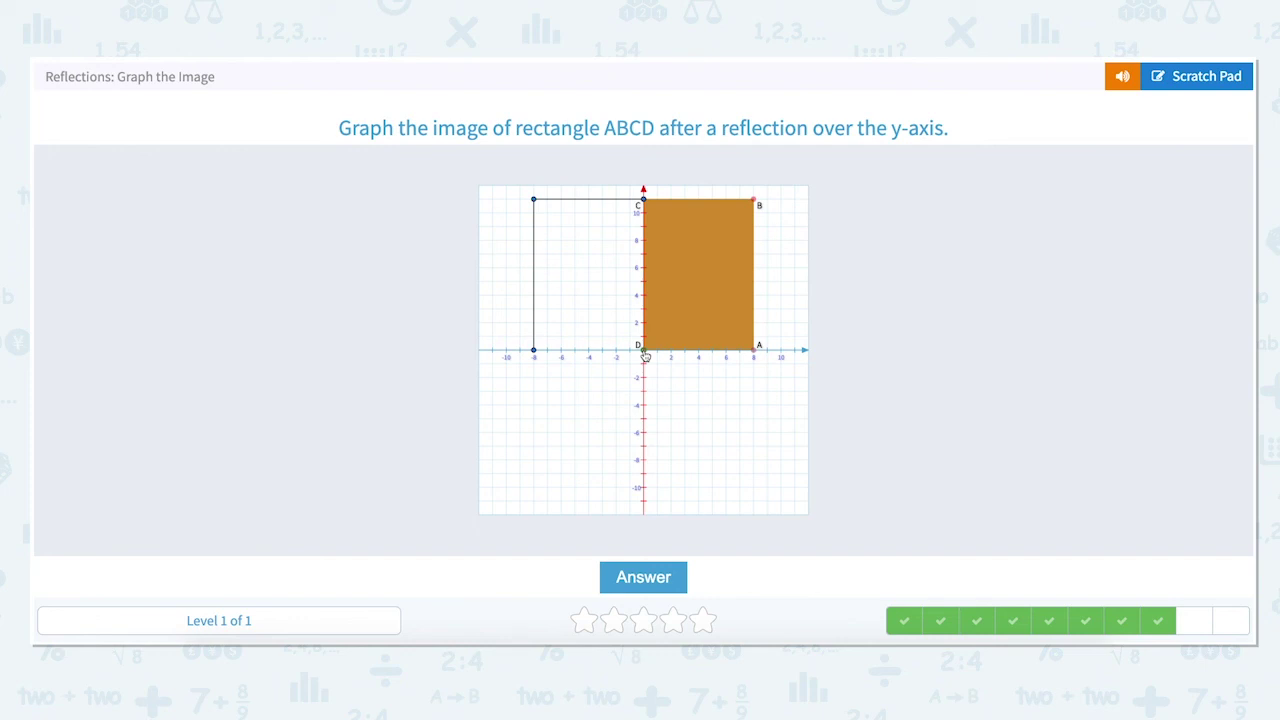
{"action": "left_click", "coordinate": [645, 355]}
{"action": "left_click", "coordinate": [658, 578]}
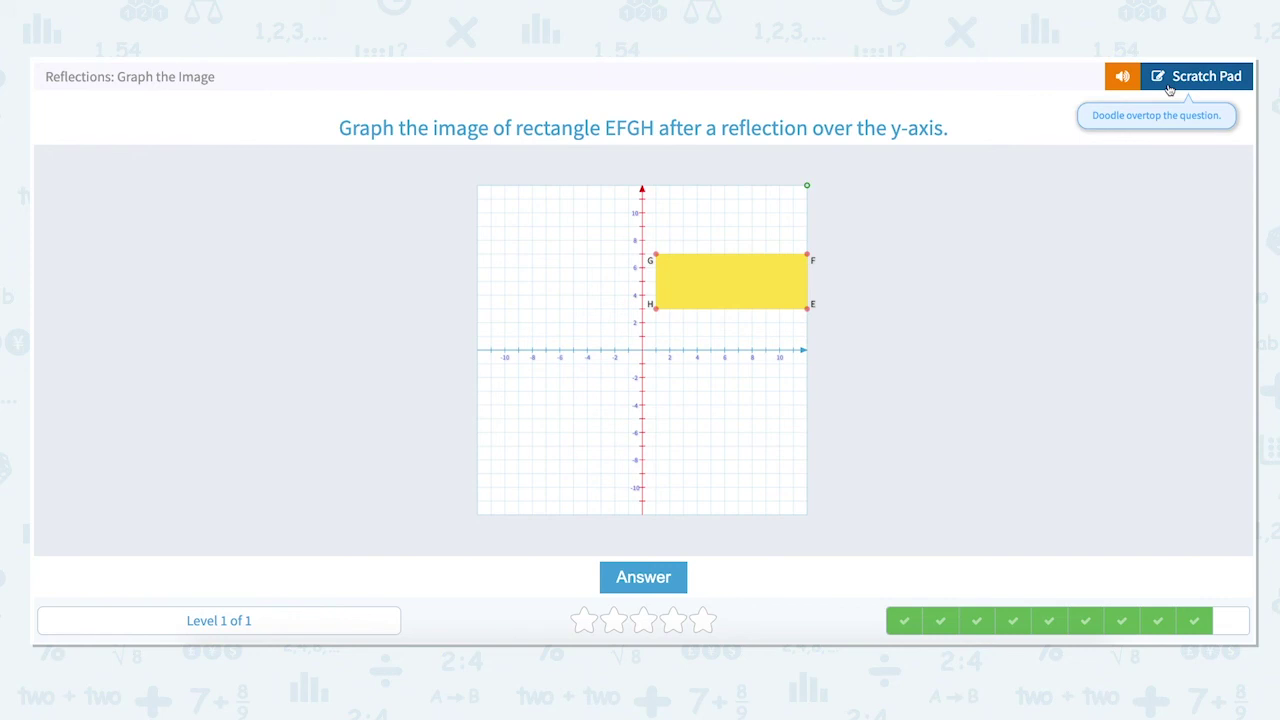
Step: Label the axes x and y on the scratch pad and sketch an arrow from the yellow rectangle EFGH across the y-axis
{"action": "left_click", "coordinate": [1200, 77]}
{"action": "left_click_drag", "start_coordinate": [828, 346], "coordinate": [827, 368]}
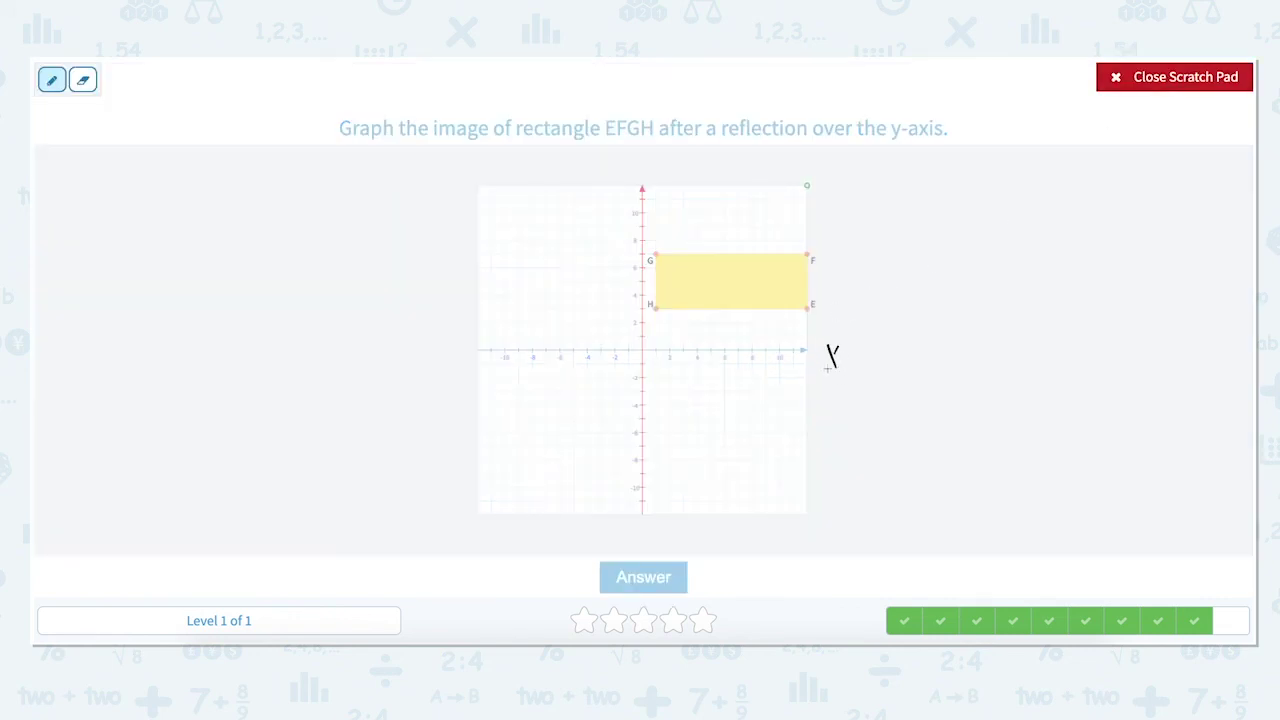
{"action": "mouse_move", "coordinate": [638, 161]}
{"action": "left_mouse_down"}
{"action": "mouse_move", "coordinate": [648, 170]}
{"action": "mouse_move", "coordinate": [656, 158]}
{"action": "mouse_move", "coordinate": [643, 181]}
{"action": "left_mouse_up"}
{"action": "mouse_move", "coordinate": [713, 253]}
{"action": "left_mouse_down"}
{"action": "mouse_move", "coordinate": [660, 211]}
{"action": "mouse_move", "coordinate": [561, 244]}
{"action": "mouse_move", "coordinate": [576, 240]}
{"action": "left_mouse_up"}
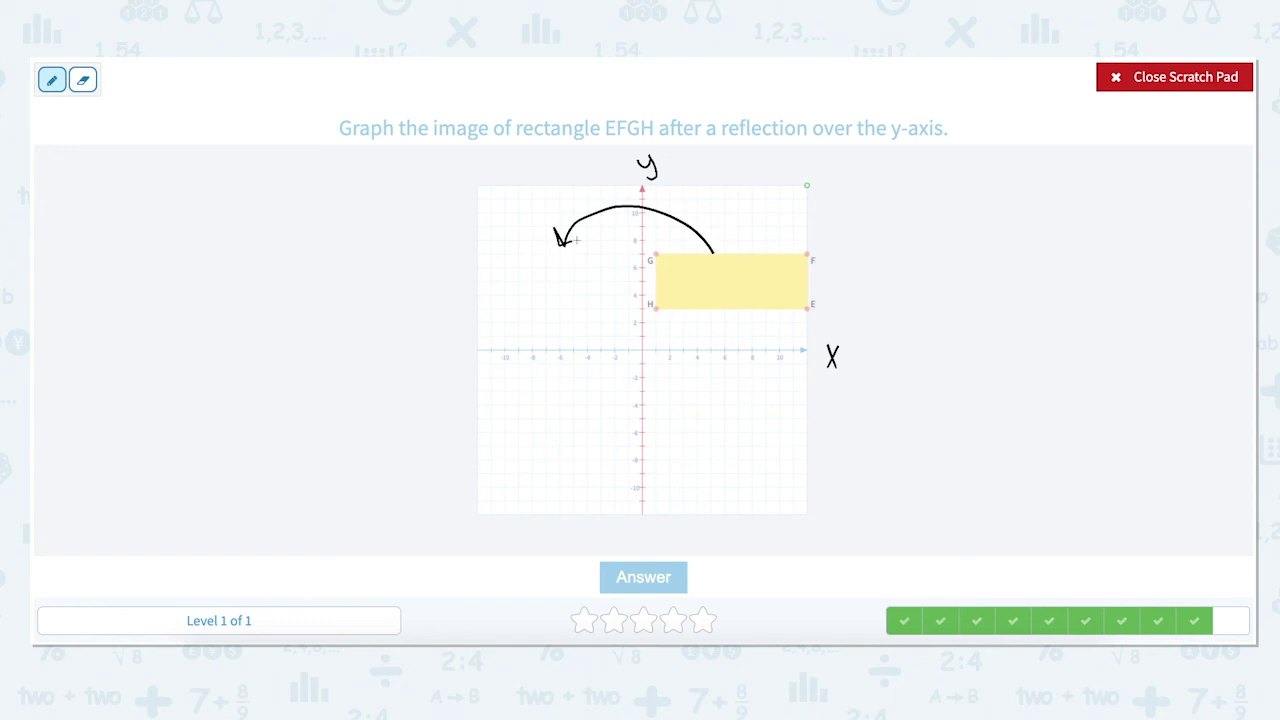
{"action": "left_click", "coordinate": [1174, 80]}
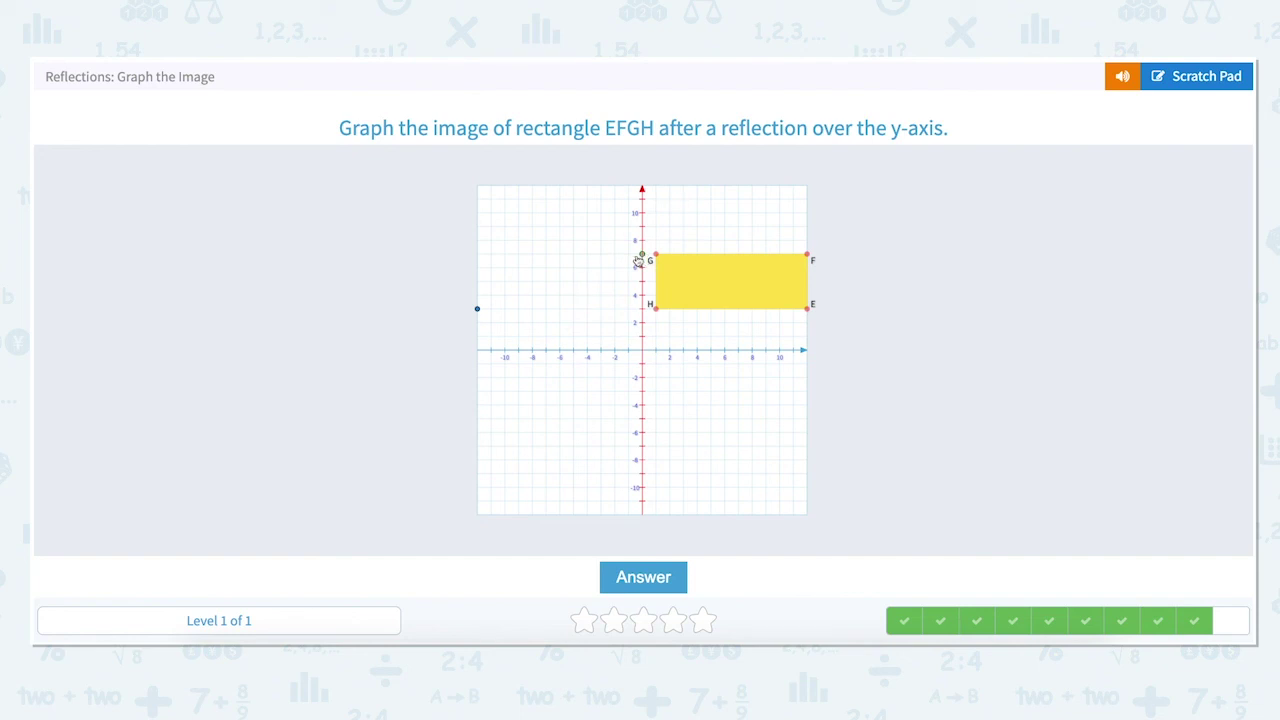
Step: Graph the y-axis reflection of rectangle EFGH with vertices (-12, 3), (-12, 7), (-1, 7) and (-1, 3), and submit the answer
{"action": "left_click", "coordinate": [478, 256]}
{"action": "left_click", "coordinate": [630, 257]}
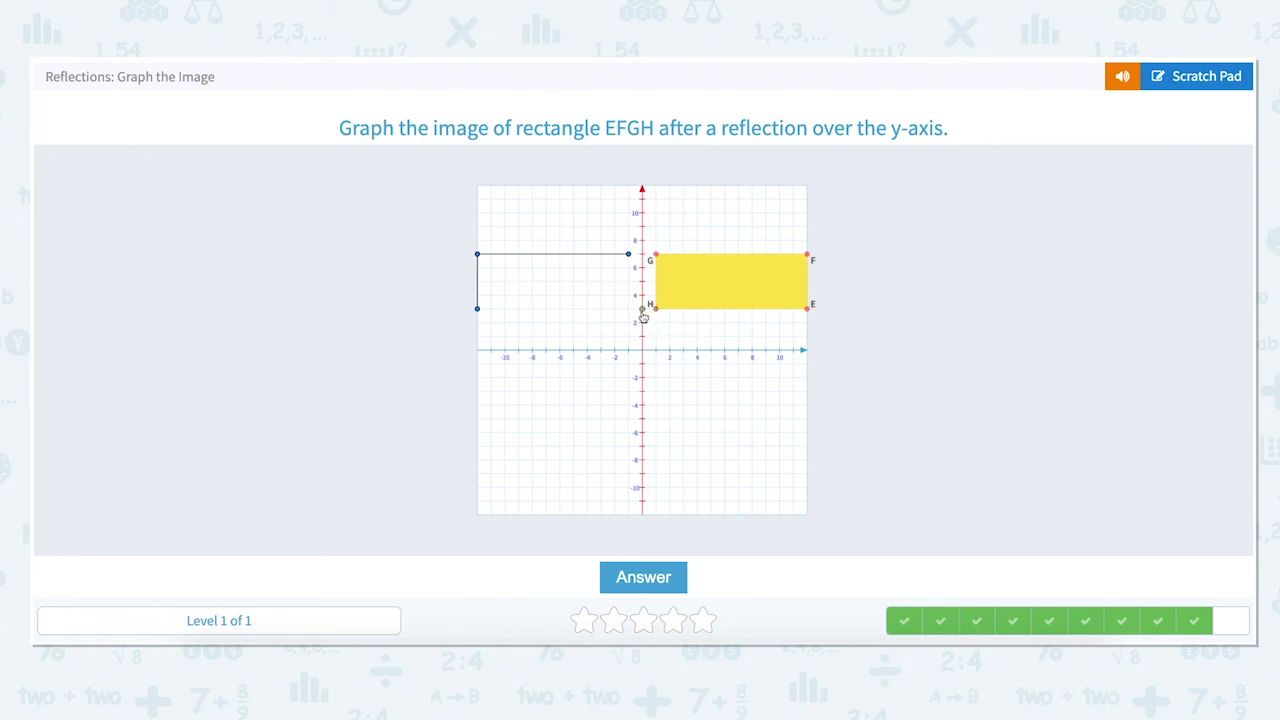
{"action": "left_click", "coordinate": [629, 310]}
{"action": "left_click", "coordinate": [640, 578]}
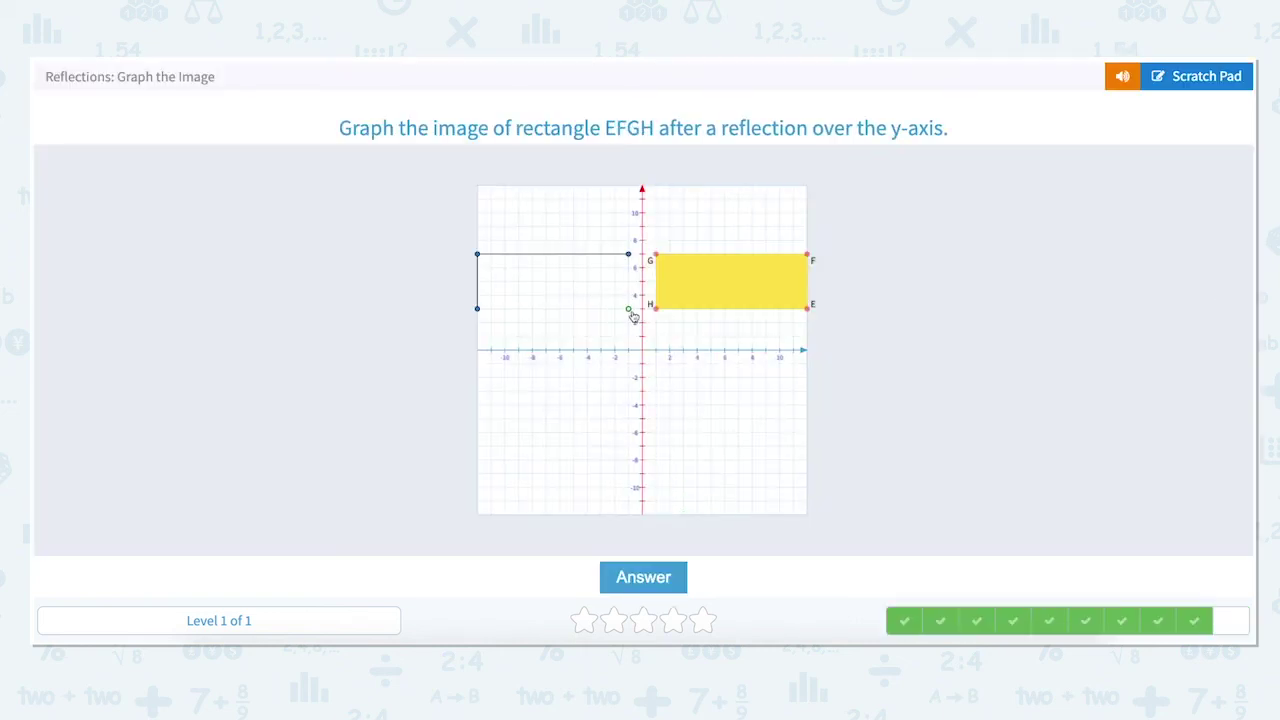